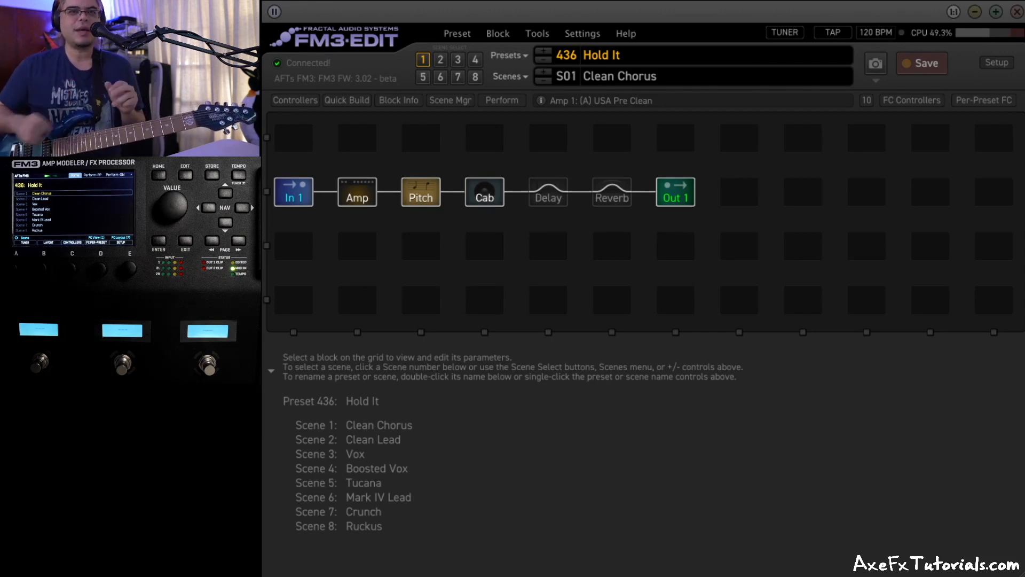
- Inspect the parameters of the Delay, Pitch and Reverb blocks, including the Reverb's Stack/Hold options
{"action": "left_click", "coordinate": [548, 193]}
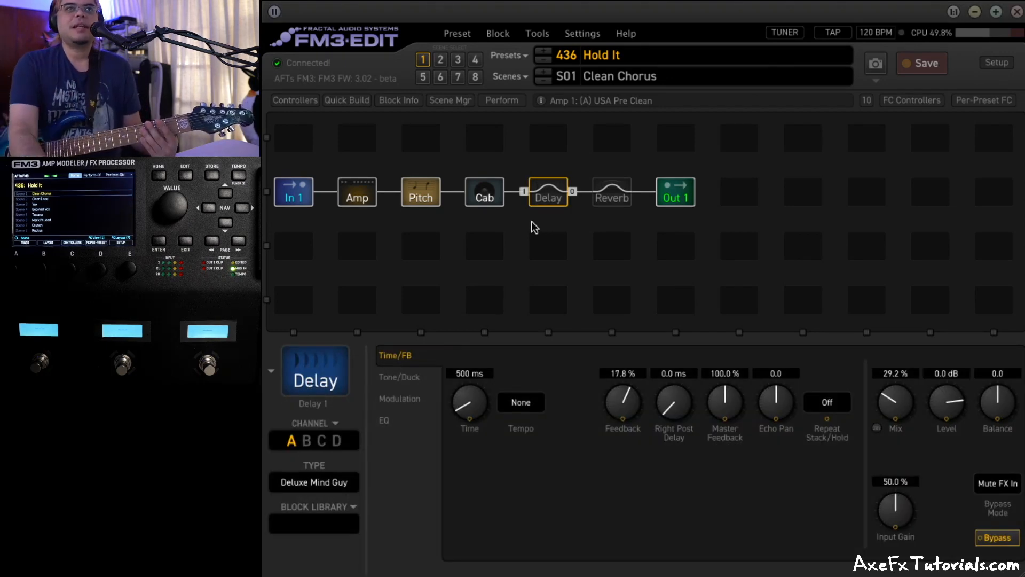
{"action": "left_click", "coordinate": [433, 201]}
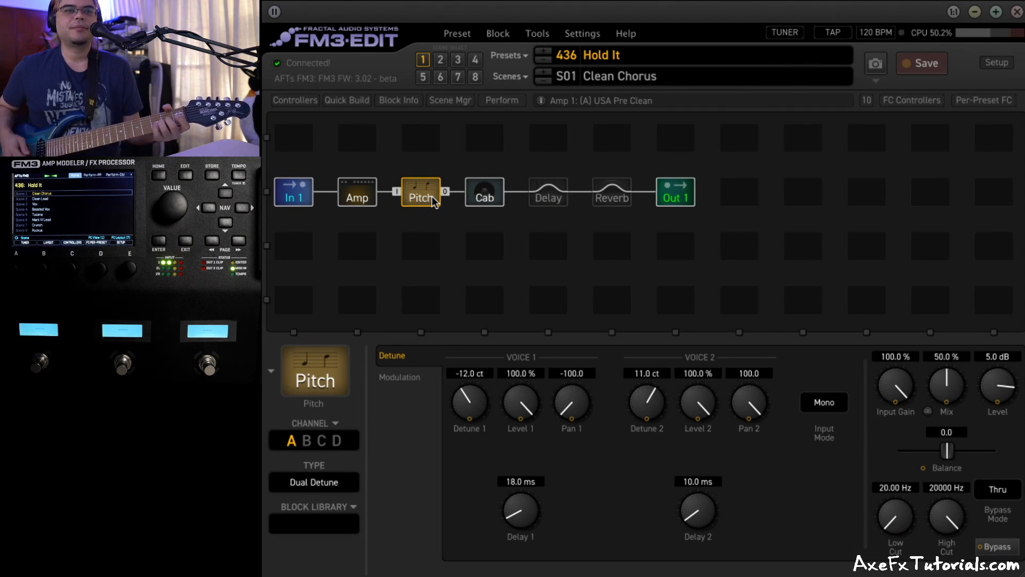
{"action": "left_click", "coordinate": [547, 201]}
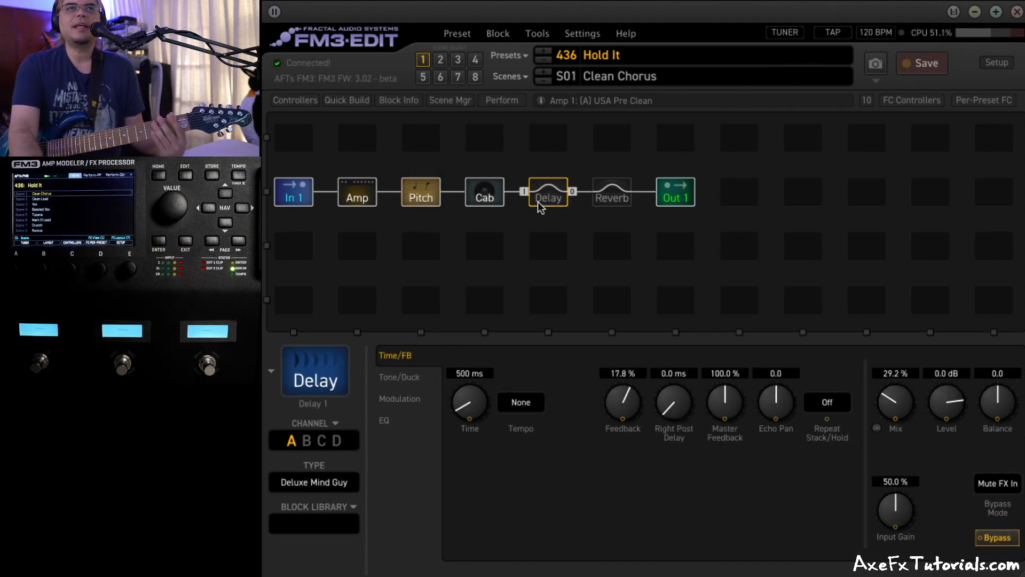
{"action": "left_click", "coordinate": [612, 199]}
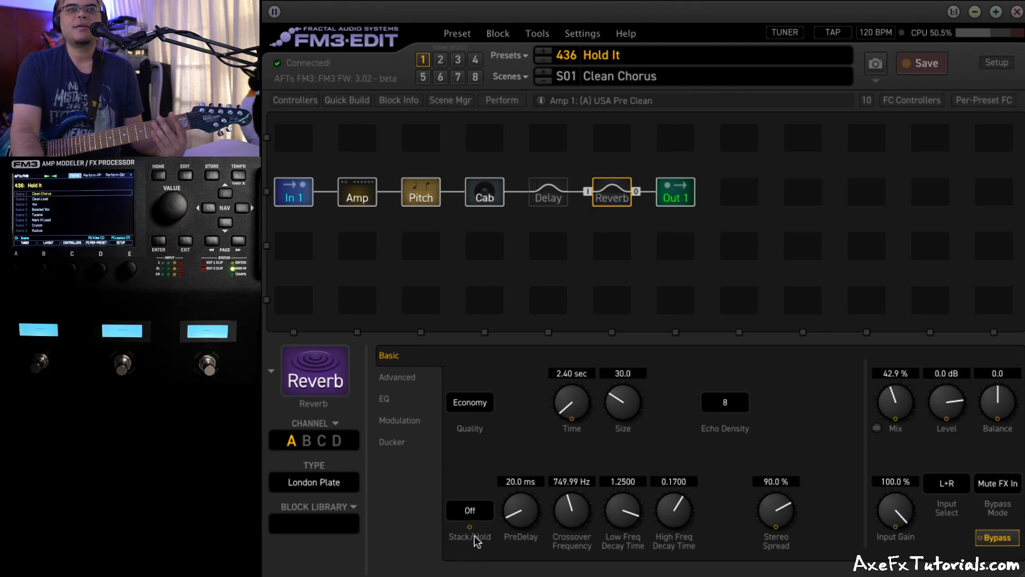
{"action": "left_click", "coordinate": [472, 514]}
{"action": "left_click", "coordinate": [478, 465]}
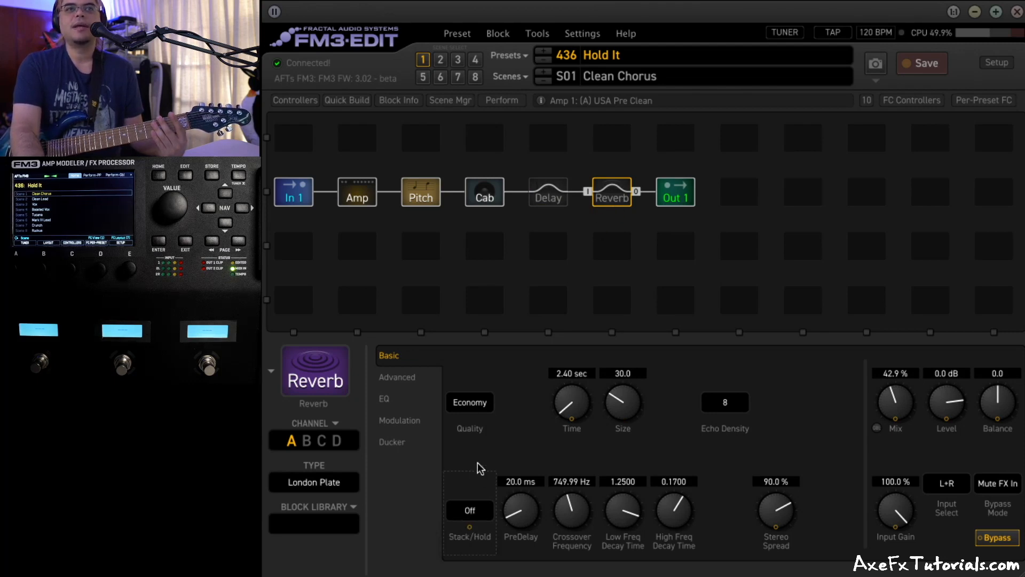
- Review the Delay block's Repeat Stack/Hold options, leaving the setting at Off
{"action": "left_click", "coordinate": [556, 196]}
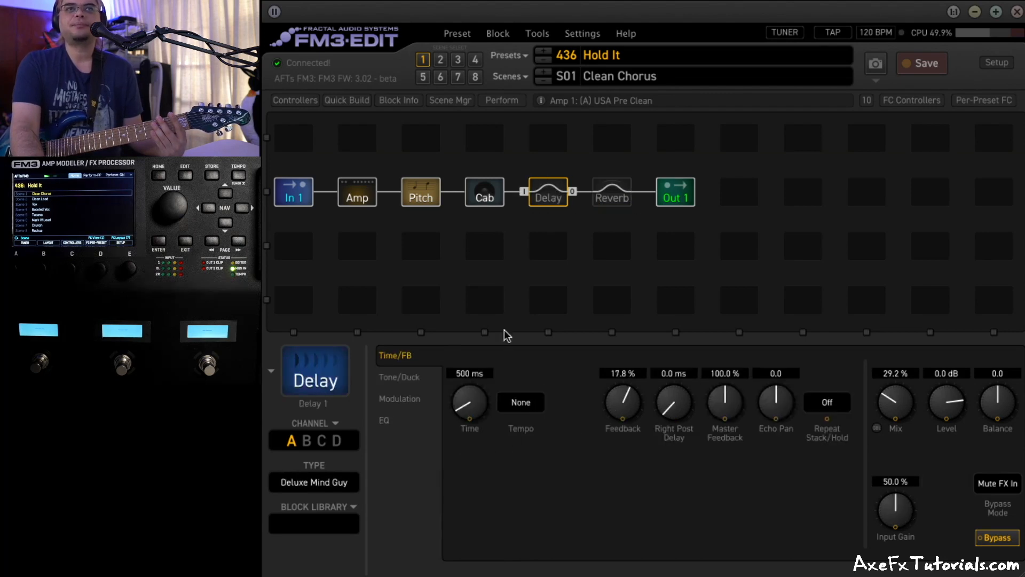
{"action": "left_click", "coordinate": [830, 406]}
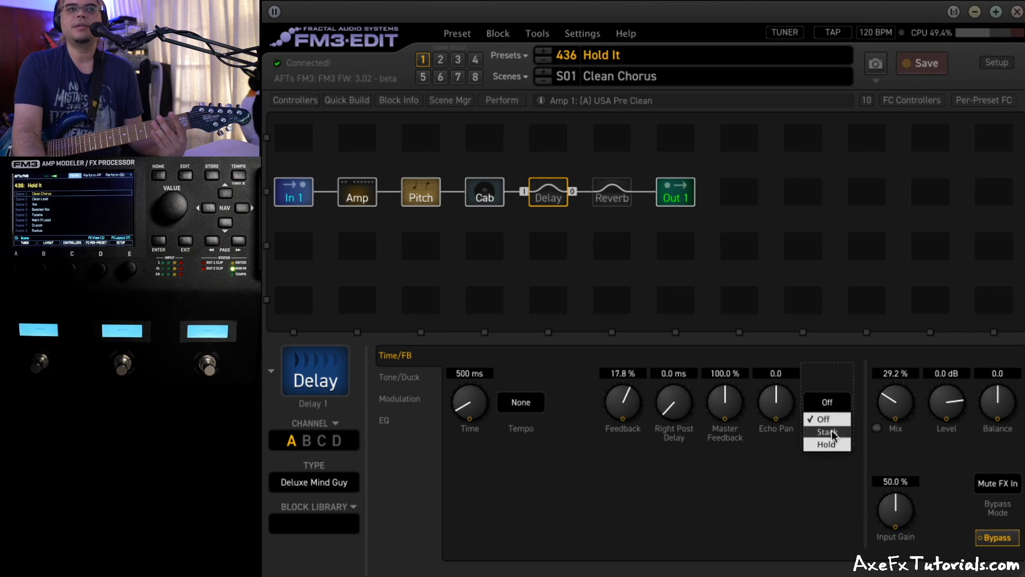
{"action": "left_click", "coordinate": [830, 419]}
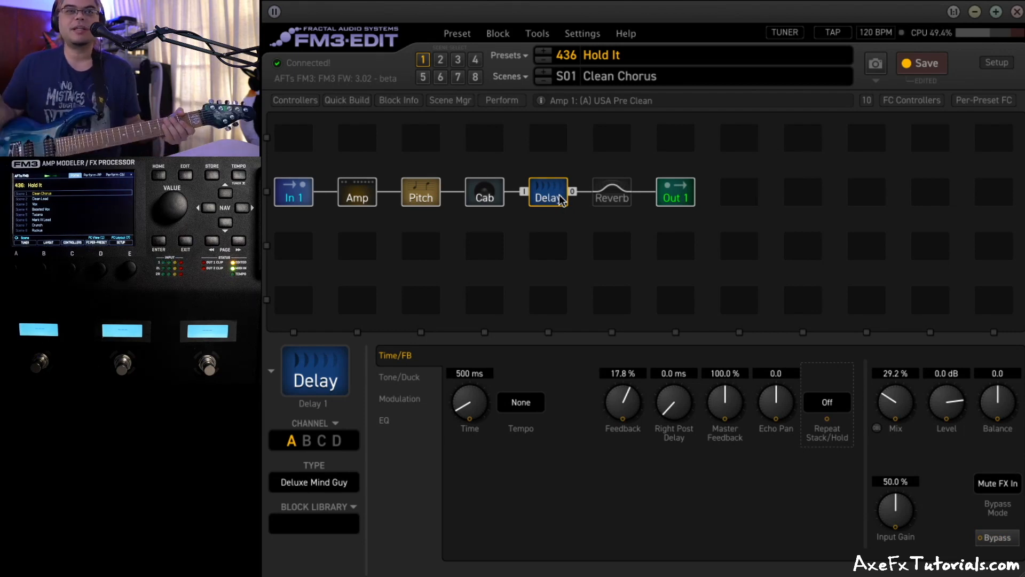
- Try the Hold mode of the Delay's Repeat Stack/Hold, and return the setting to Off
{"action": "left_click", "coordinate": [823, 410]}
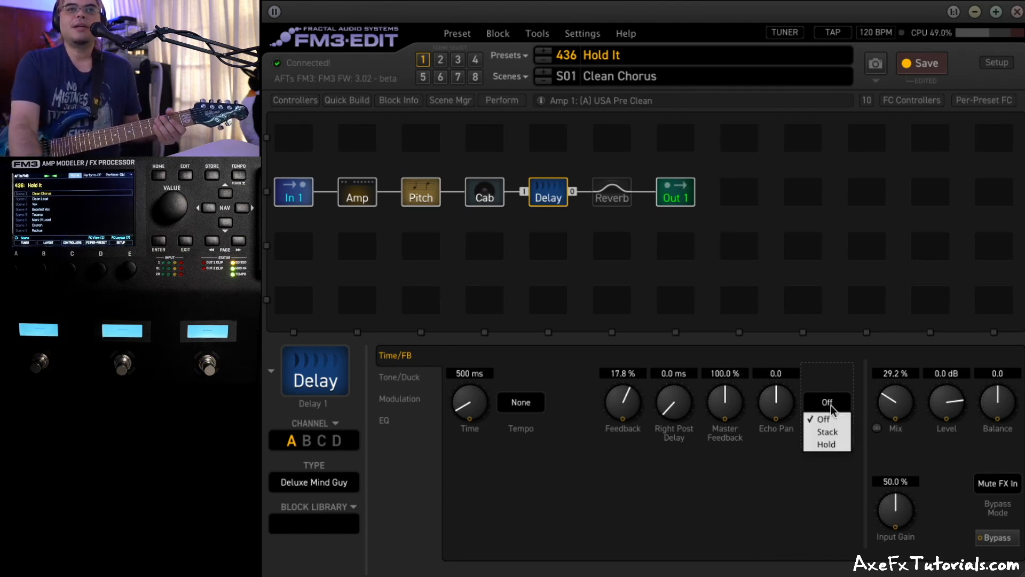
{"action": "left_click", "coordinate": [827, 444]}
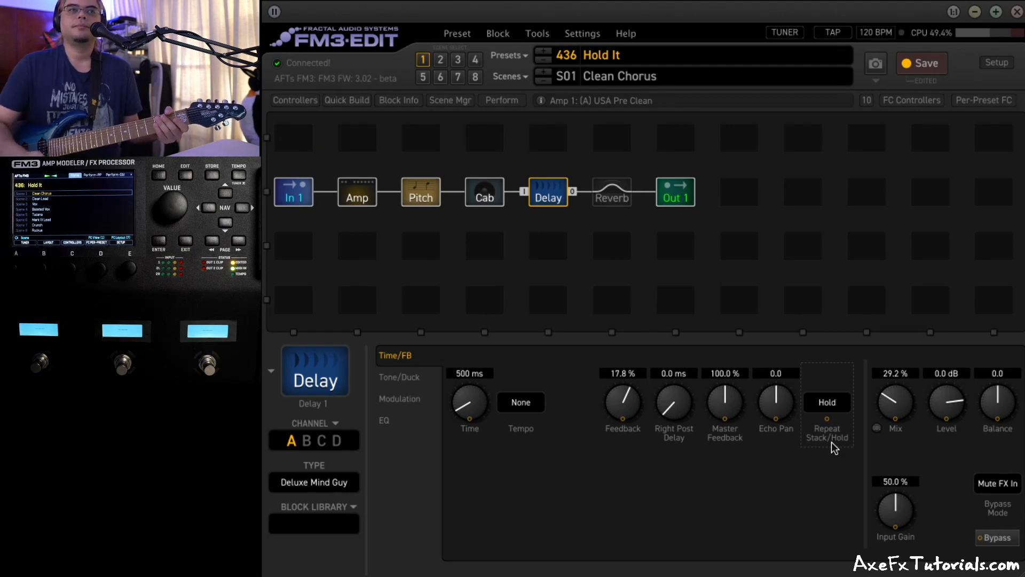
{"action": "left_click", "coordinate": [834, 448]}
{"action": "left_click", "coordinate": [839, 419]}
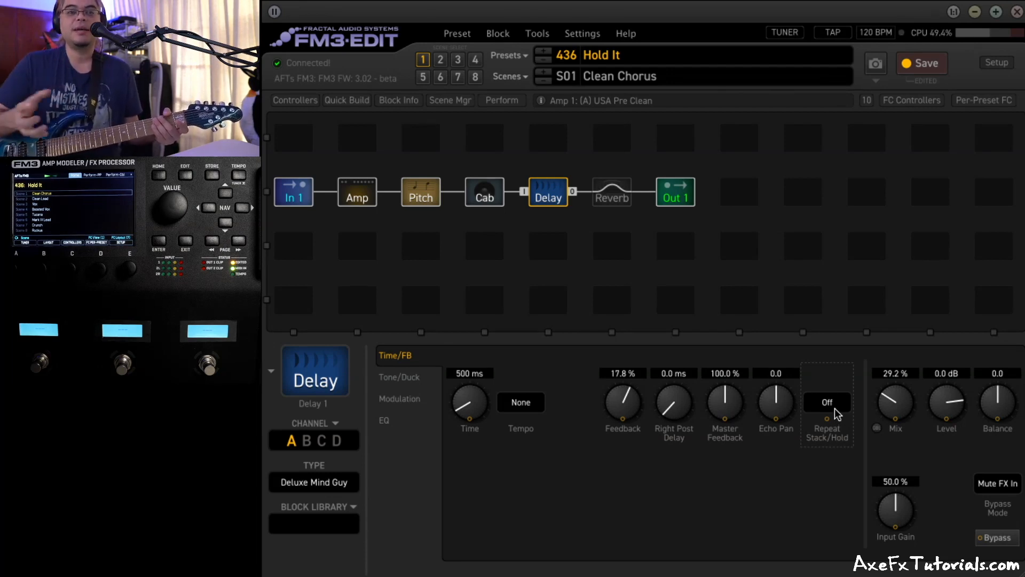
- Try the Stack mode of the Delay's Repeat Stack/Hold, and return the setting to Off
{"action": "left_click", "coordinate": [837, 410]}
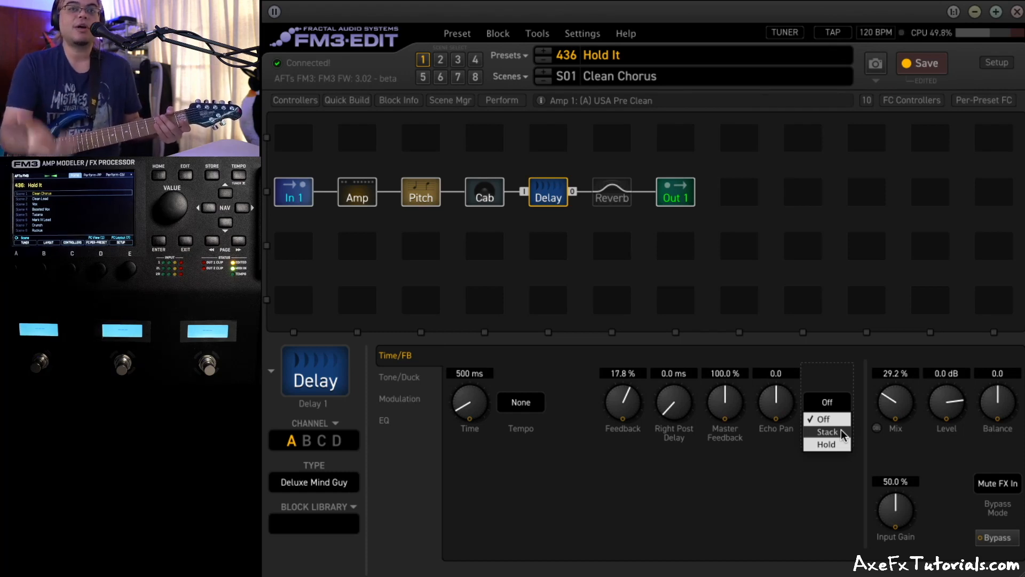
{"action": "left_click", "coordinate": [828, 431]}
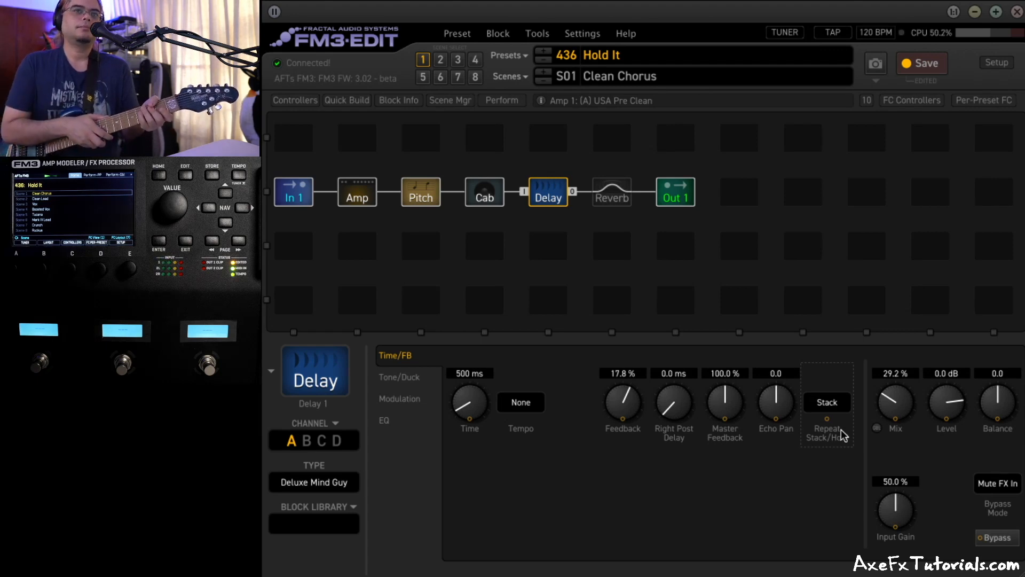
{"action": "left_click", "coordinate": [843, 436]}
{"action": "left_click", "coordinate": [831, 423]}
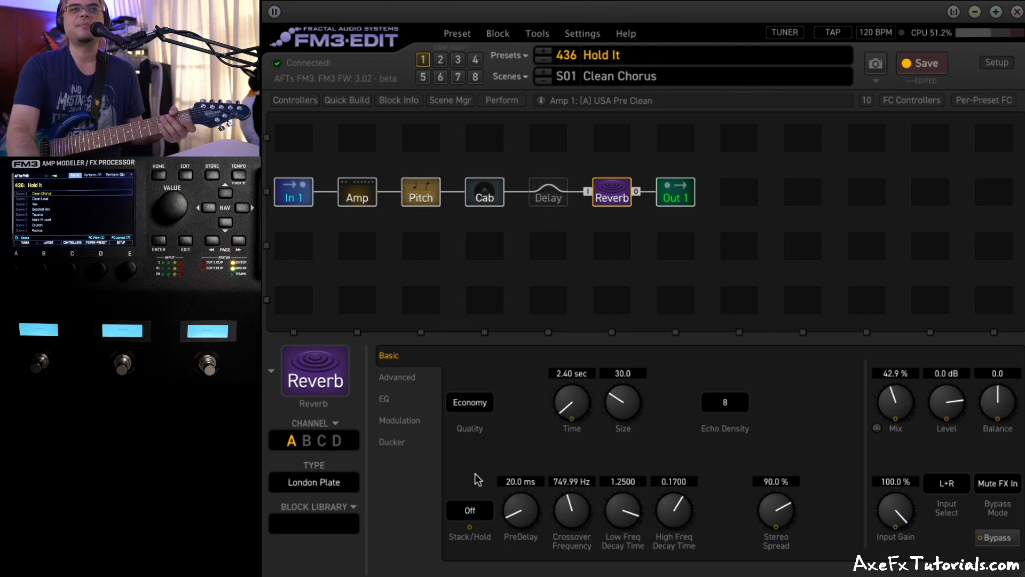
- Try the Hold mode of the Reverb's Stack/Hold, and return the setting to Off
{"action": "left_click", "coordinate": [471, 509]}
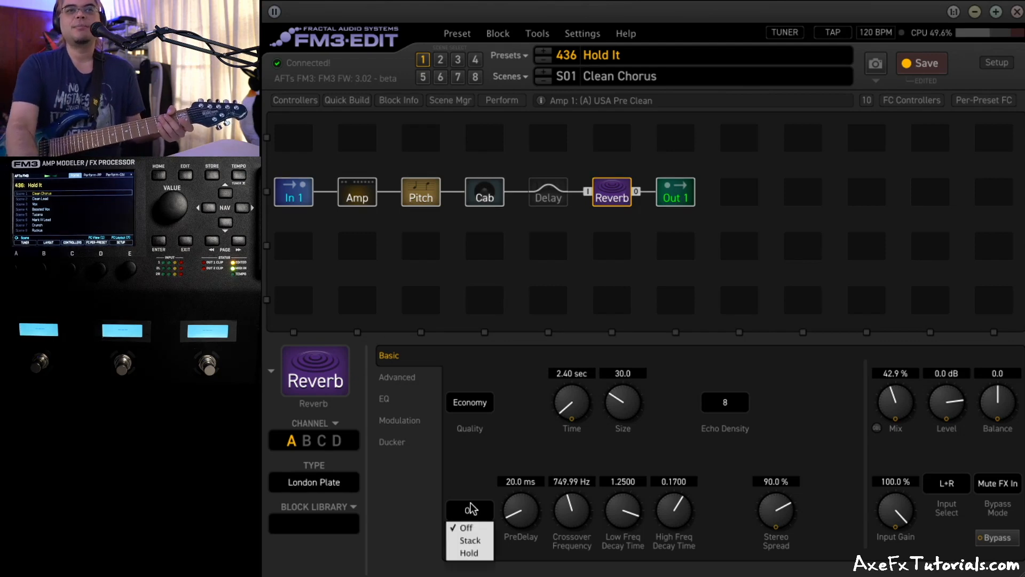
{"action": "left_click", "coordinate": [476, 554]}
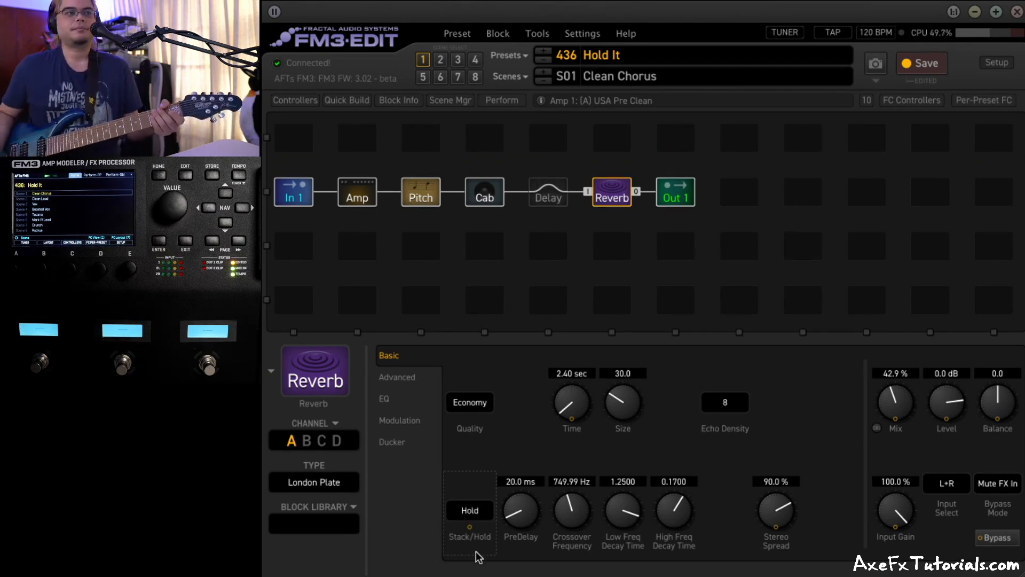
{"action": "left_click", "coordinate": [473, 513]}
{"action": "left_click", "coordinate": [475, 528]}
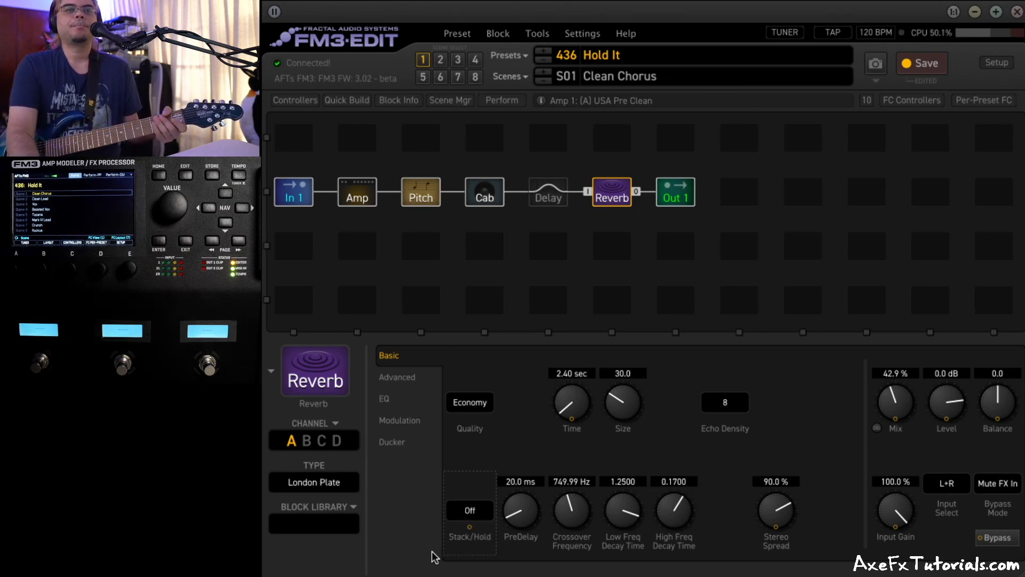
- Try the Stack mode of the Reverb's Stack/Hold, and return the setting to Off
{"action": "left_click", "coordinate": [477, 512]}
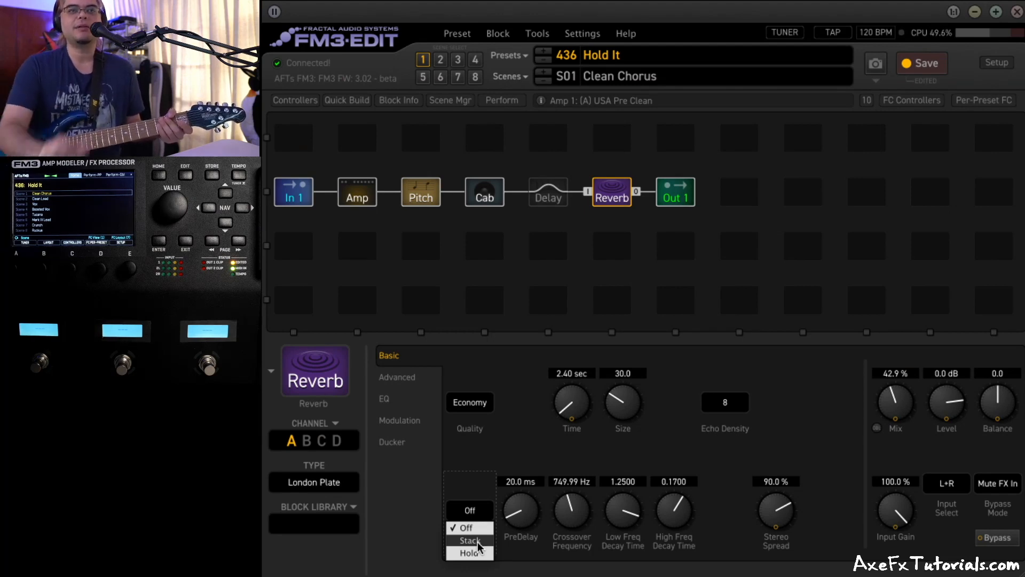
{"action": "left_click", "coordinate": [479, 542]}
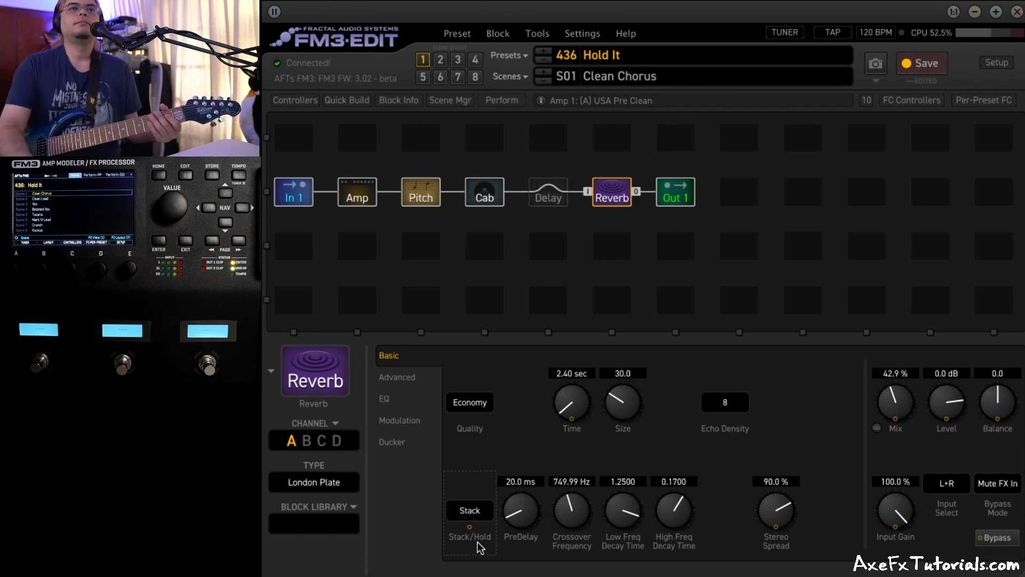
{"action": "left_click", "coordinate": [481, 545]}
{"action": "left_click", "coordinate": [474, 525]}
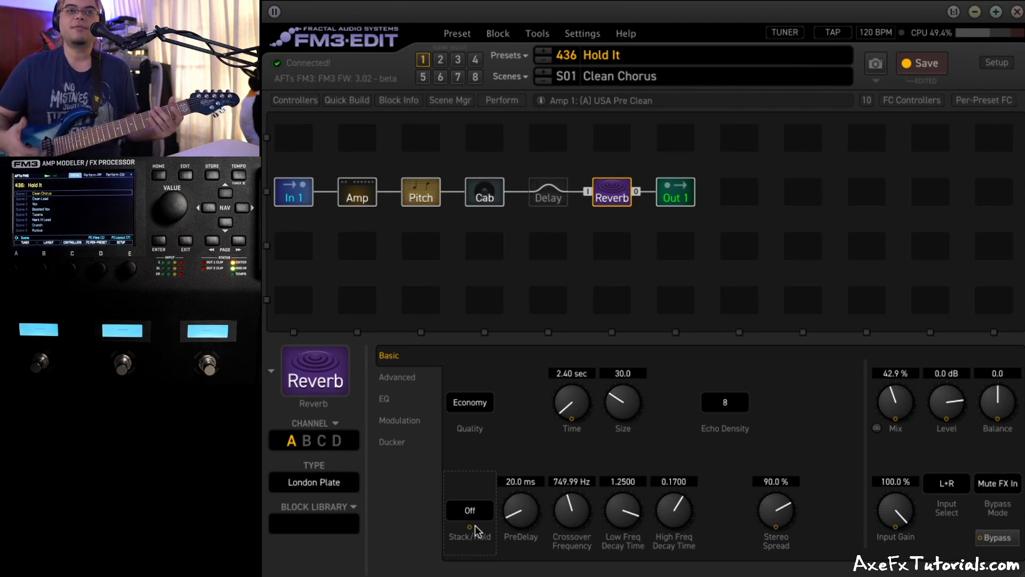
- Test the Reverb's Hold mode once more and switch Stack/Hold back to Off
{"action": "left_click", "coordinate": [473, 513]}
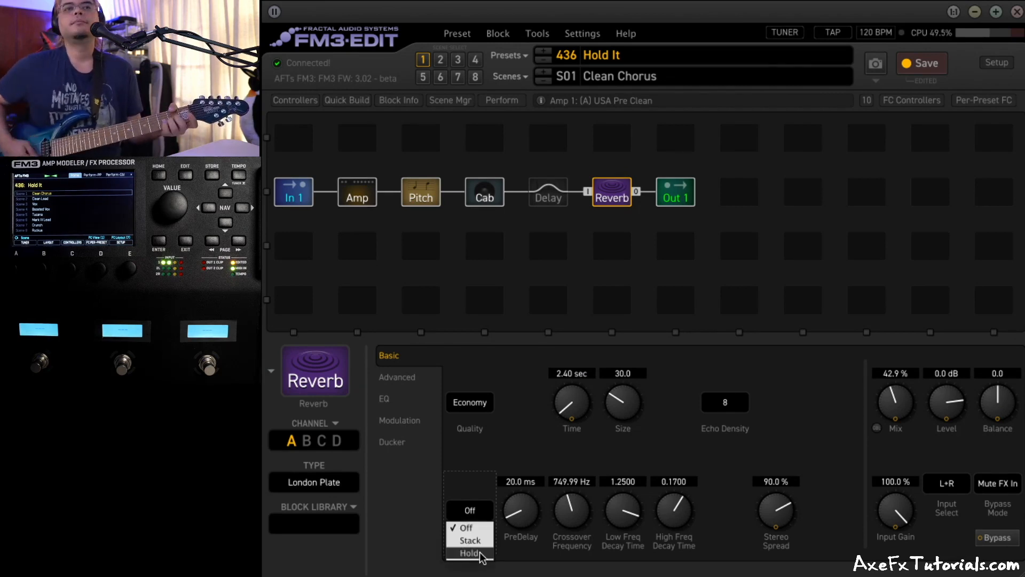
{"action": "left_click", "coordinate": [483, 556]}
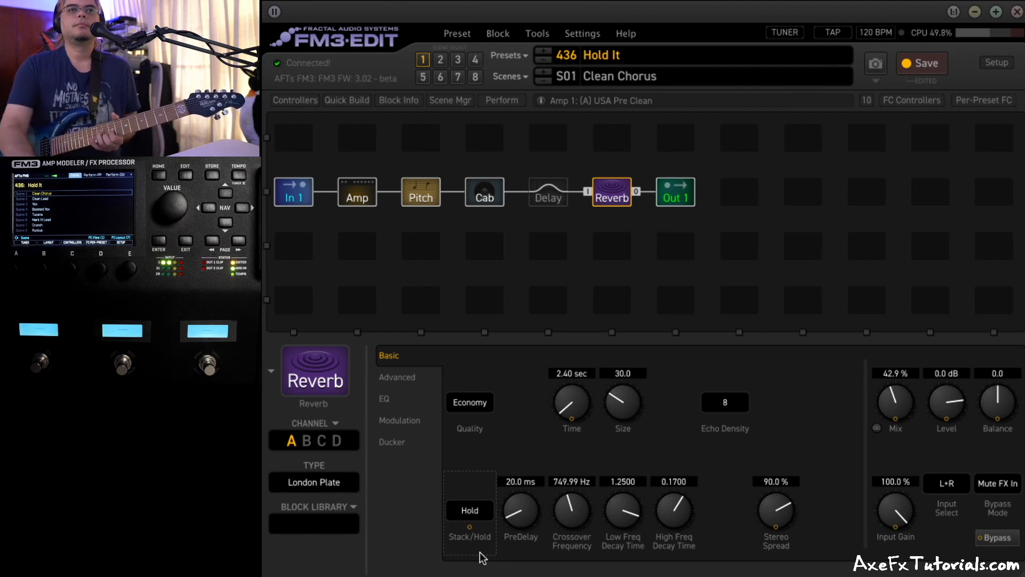
{"action": "left_click", "coordinate": [468, 514]}
{"action": "left_click", "coordinate": [468, 527]}
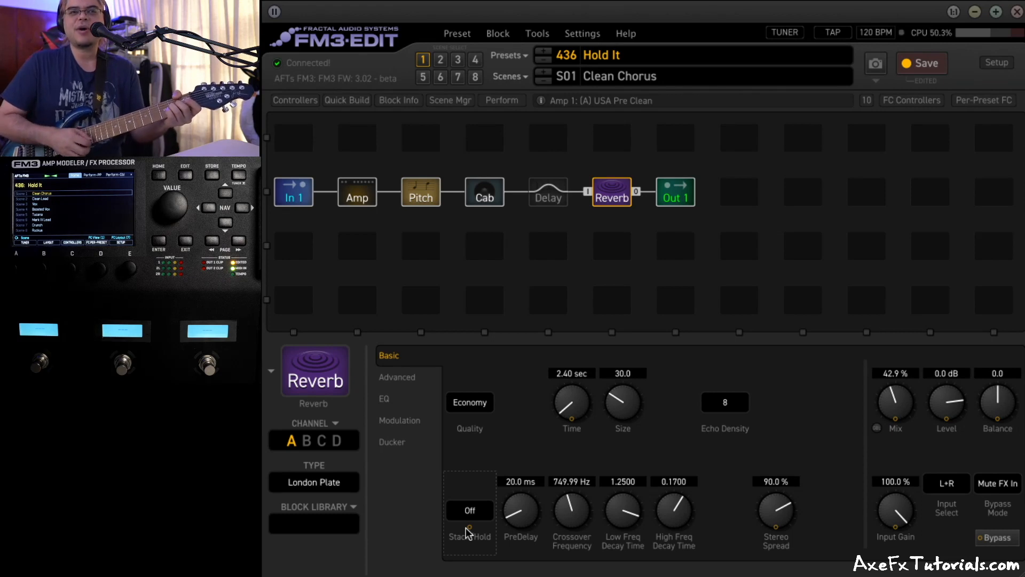
{"action": "left_click", "coordinate": [469, 511]}
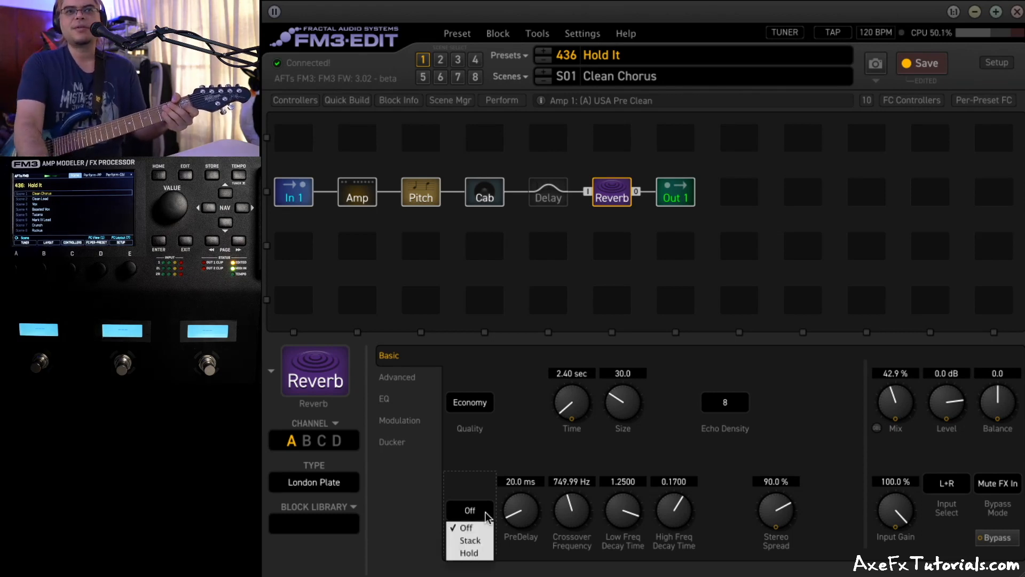
{"action": "left_click", "coordinate": [437, 548]}
- Assign the Effect category to the tap action of the third footswitch in FC Controllers Layout 7, and check its available functions
{"action": "left_click", "coordinate": [902, 102]}
{"action": "left_click", "coordinate": [607, 286]}
{"action": "left_click", "coordinate": [568, 362]}
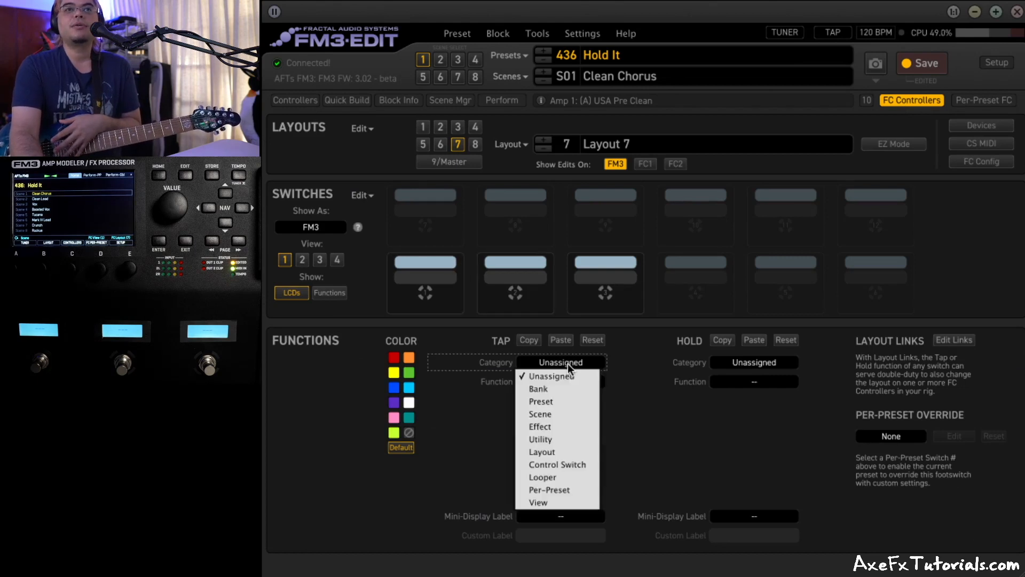
{"action": "left_click", "coordinate": [568, 424]}
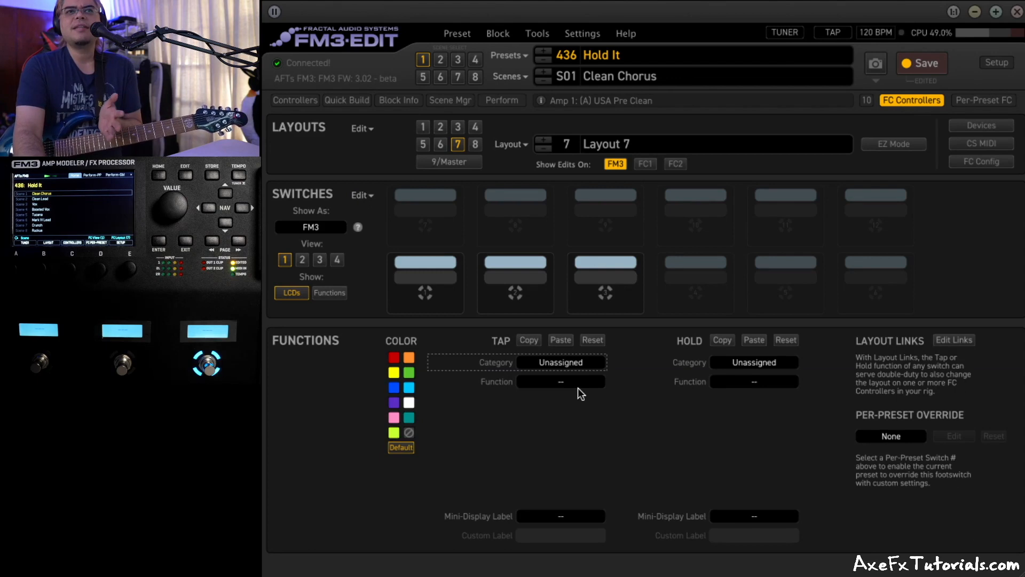
{"action": "left_click", "coordinate": [558, 382]}
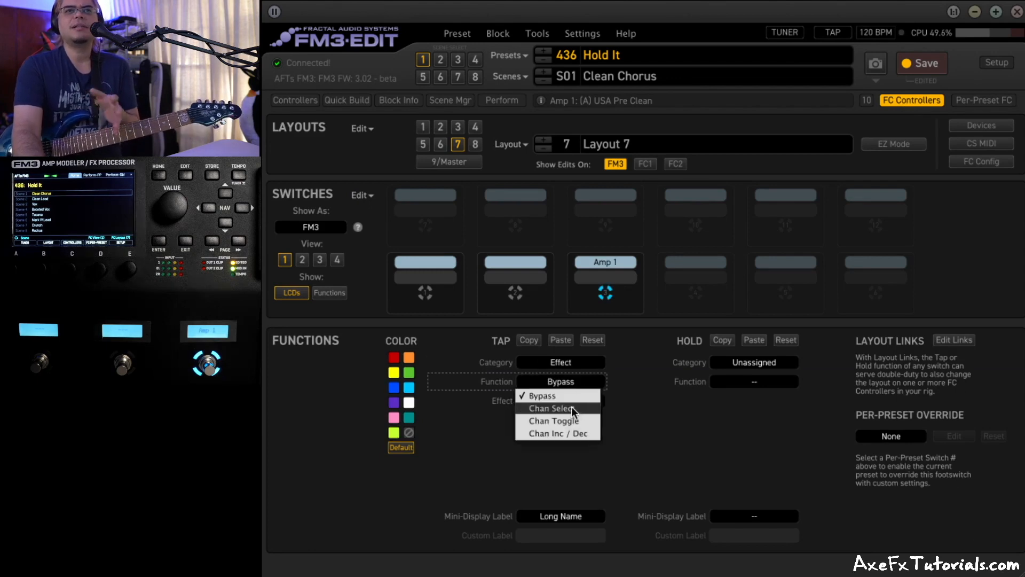
{"action": "left_click", "coordinate": [486, 438]}
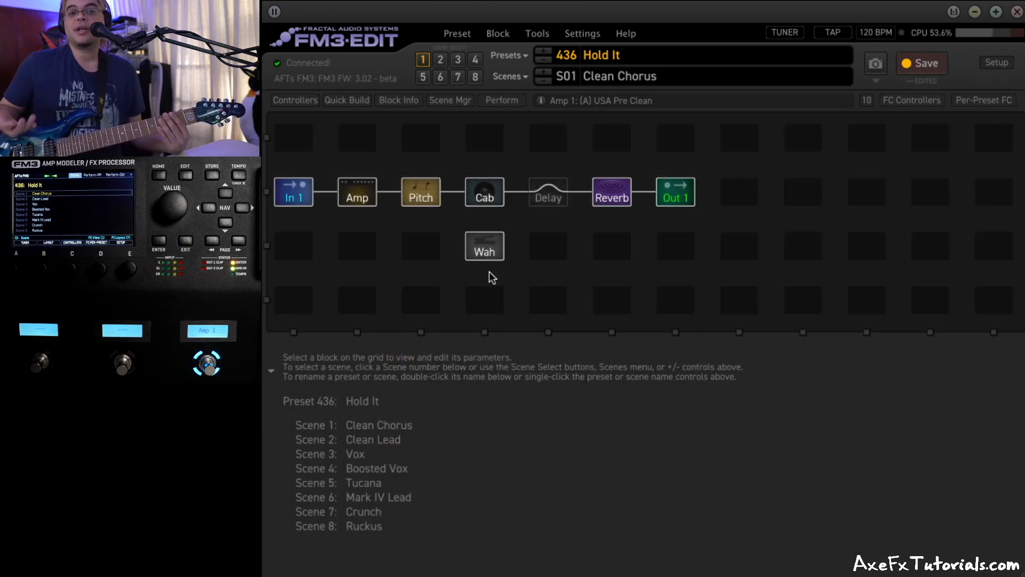
- Examine the modifier sources available for the Wah block's Control parameter without assigning one
{"action": "left_click", "coordinate": [486, 252]}
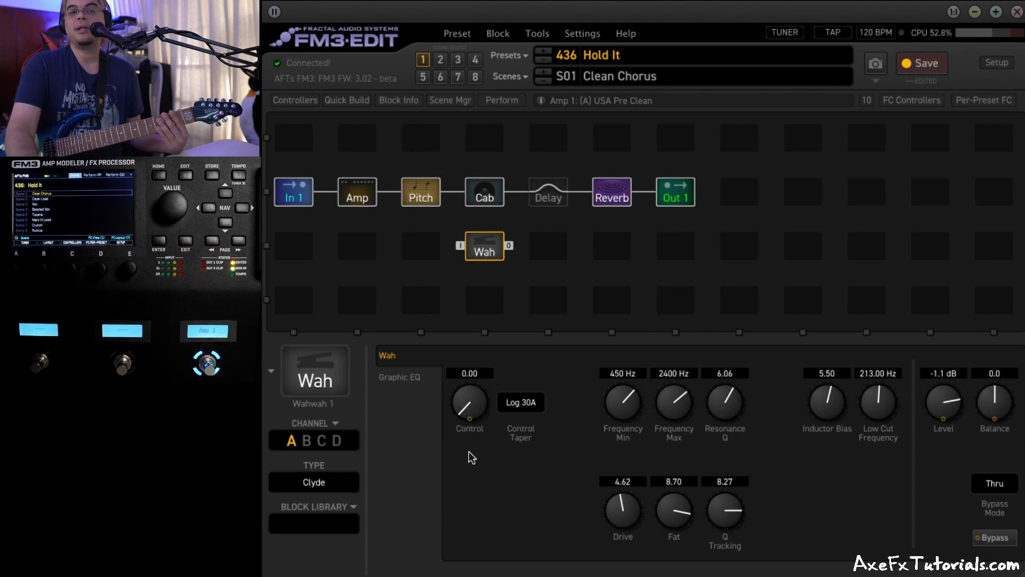
{"action": "right_click", "coordinate": [472, 411]}
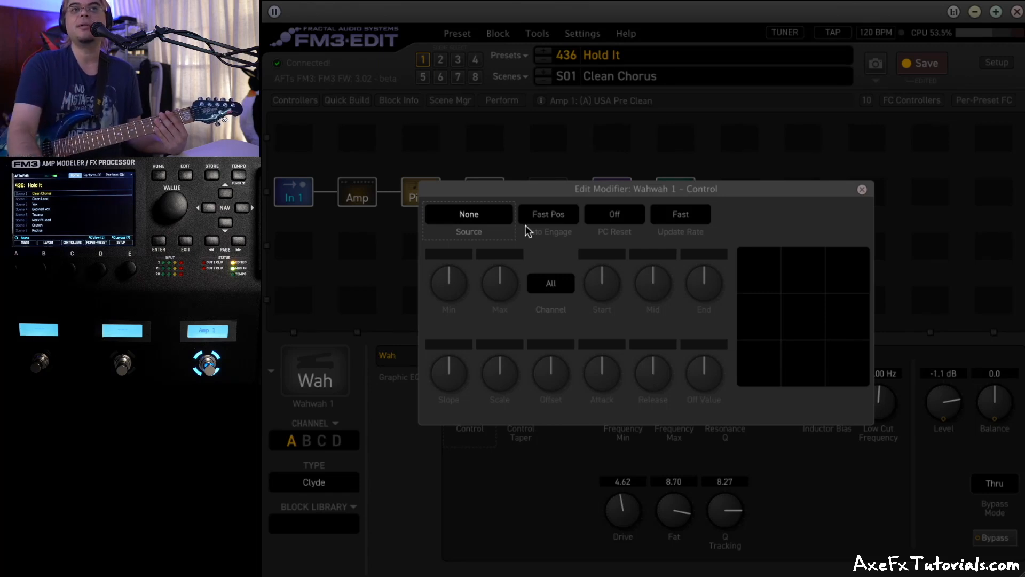
{"action": "left_click", "coordinate": [480, 213]}
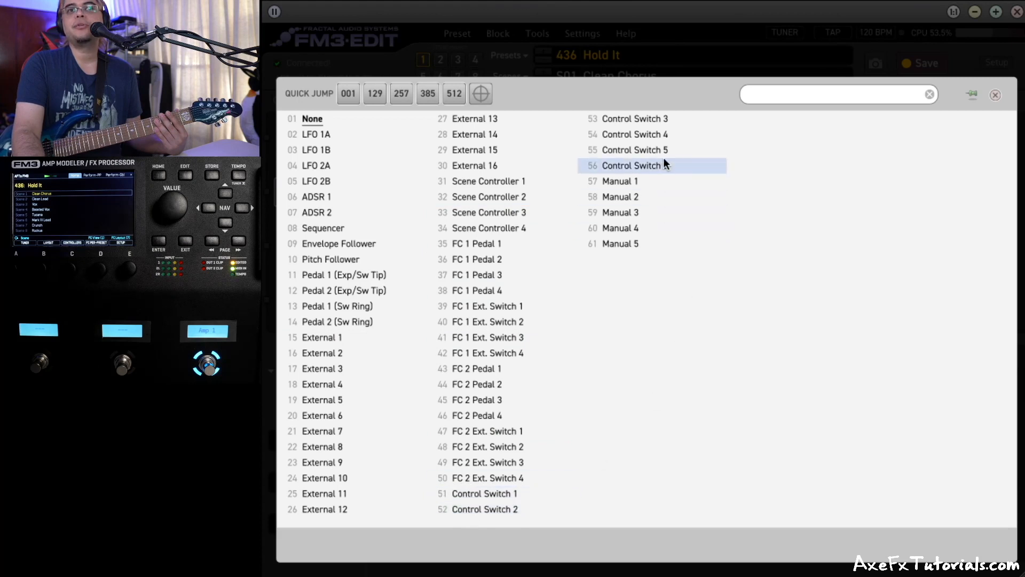
{"action": "left_click", "coordinate": [996, 94]}
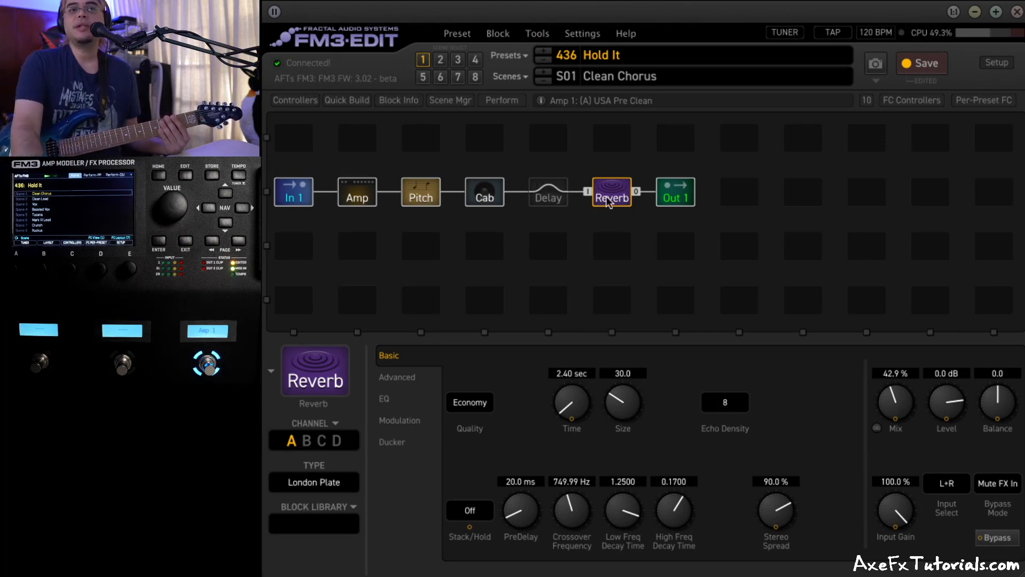
- Attach a modifier to the Reverb's Stack/Hold parameter with Control Switch 1 as its source
{"action": "left_click", "coordinate": [469, 526]}
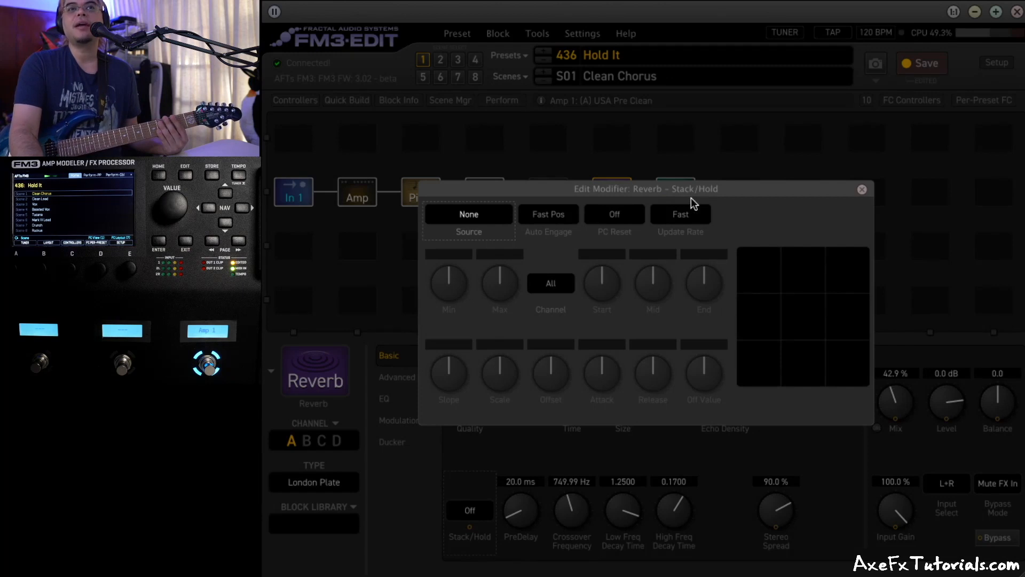
{"action": "left_click", "coordinate": [492, 211]}
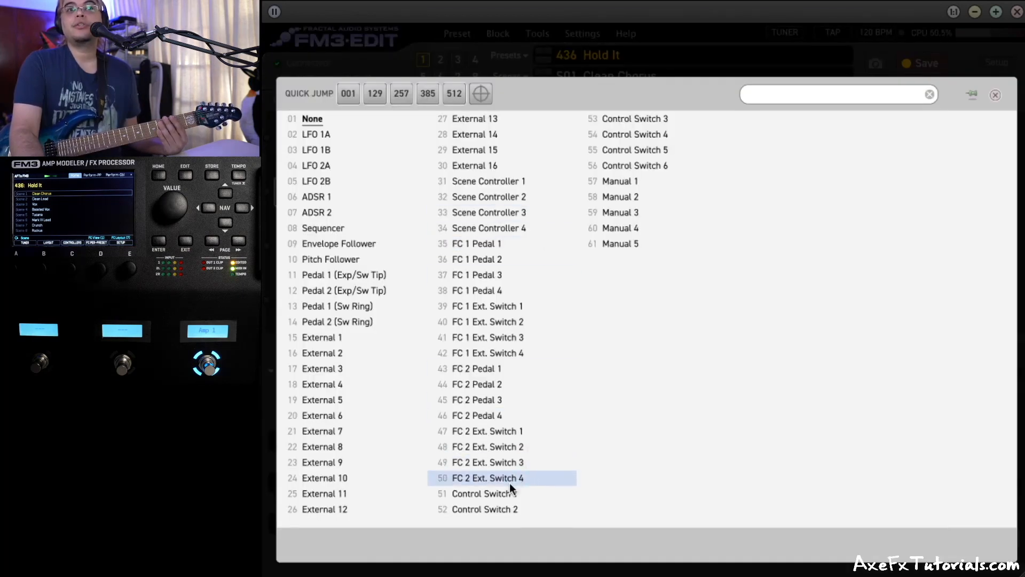
{"action": "left_click", "coordinate": [519, 495]}
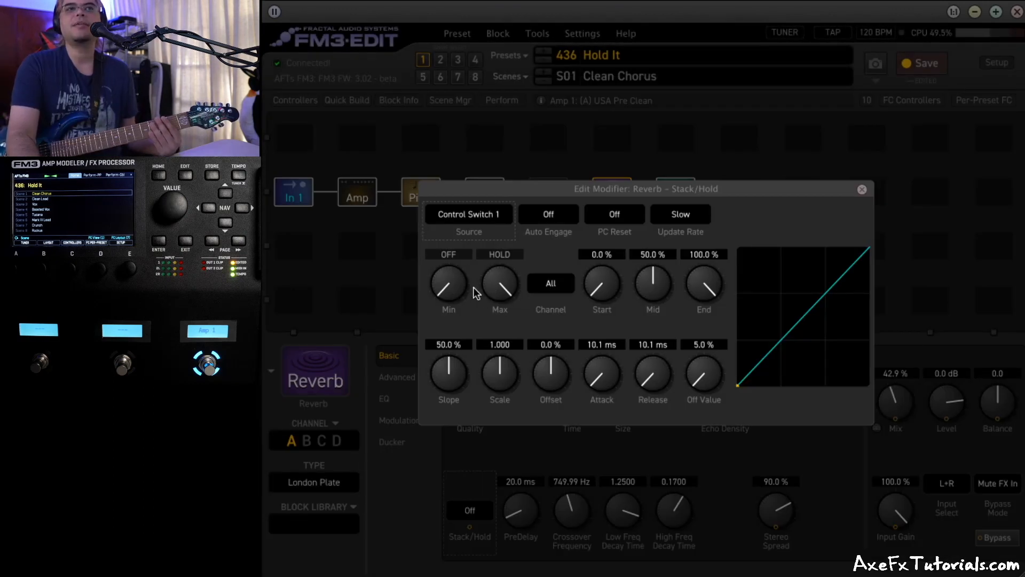
- Set the Max of the Reverb's Stack/Hold modifier to Hold and close the modifier editor
{"action": "left_click_drag", "start_coordinate": [503, 321], "coordinate": [497, 214]}
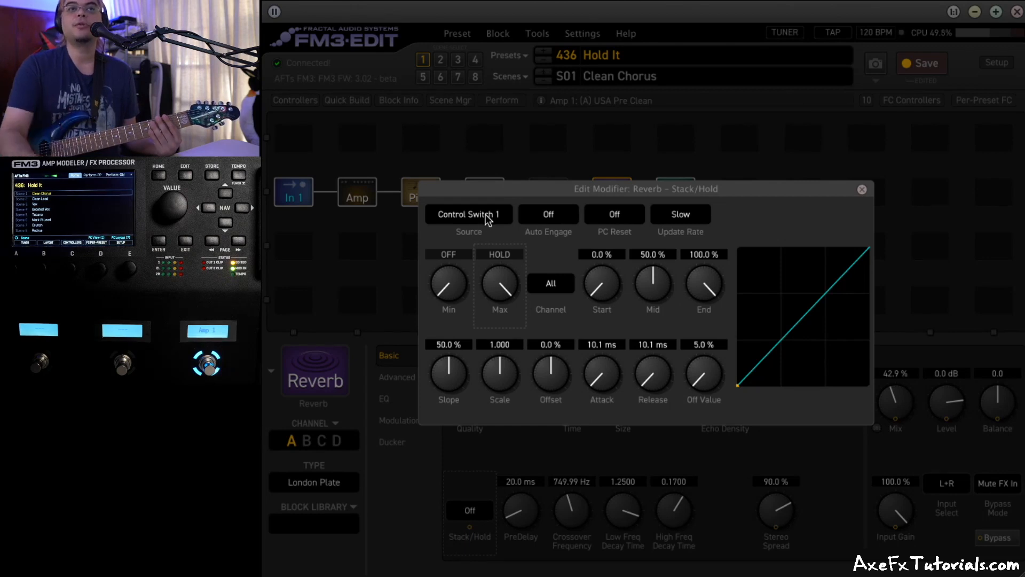
{"action": "left_click", "coordinate": [862, 189]}
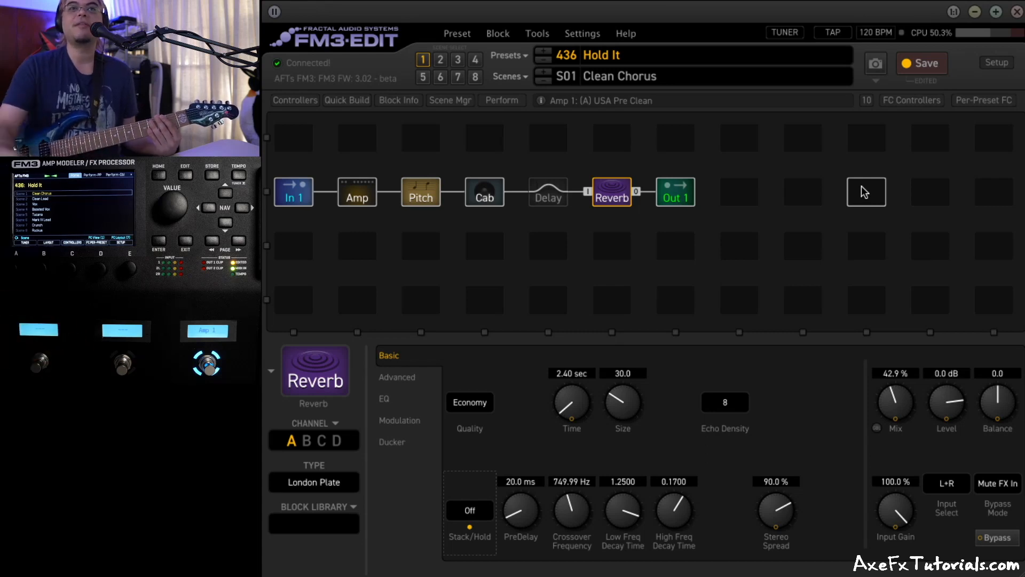
{"action": "left_click", "coordinate": [709, 254]}
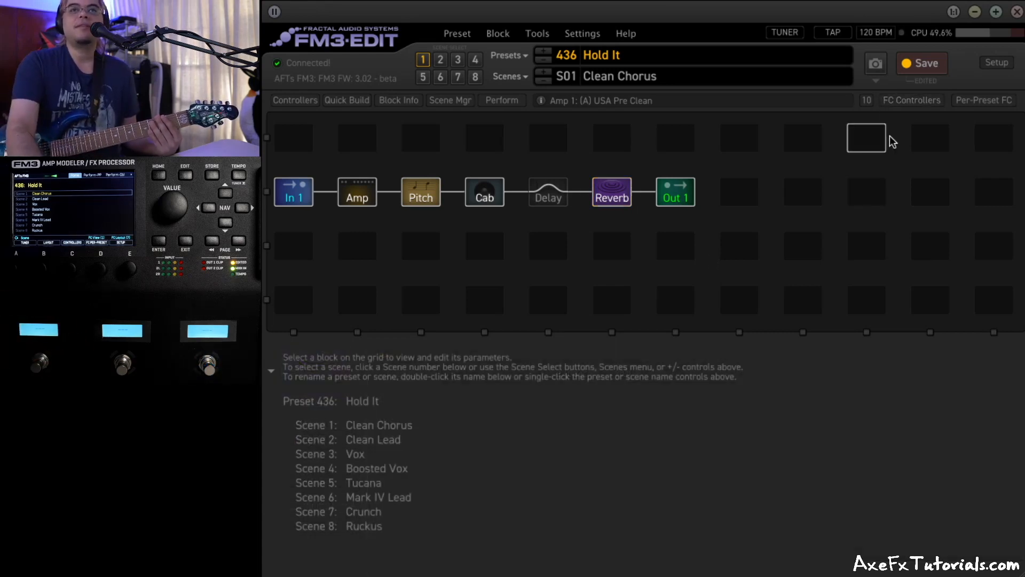
- Assign a latching Control Switch CS1 to the tap action of the first footswitch in FC Controllers Layout 7
{"action": "left_click", "coordinate": [911, 101]}
{"action": "left_click", "coordinate": [515, 299]}
{"action": "left_click", "coordinate": [483, 196]}
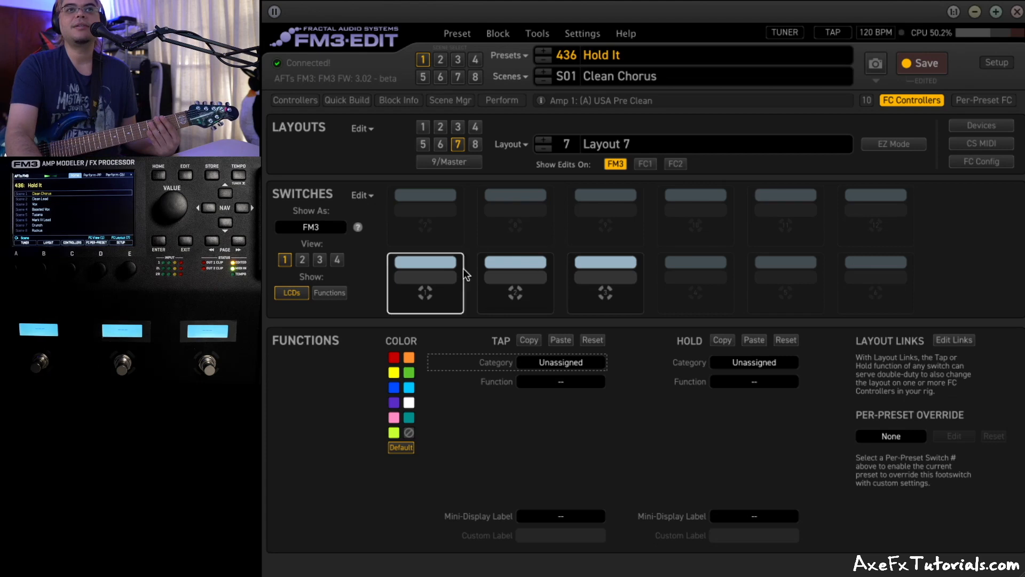
{"action": "left_click", "coordinate": [443, 280]}
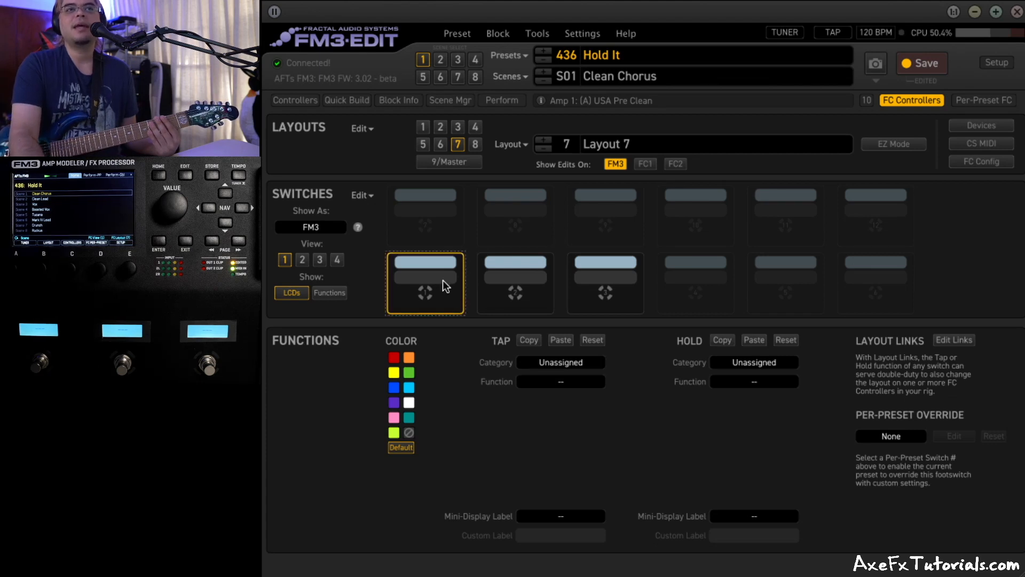
{"action": "left_click", "coordinate": [542, 364]}
{"action": "left_click", "coordinate": [568, 464]}
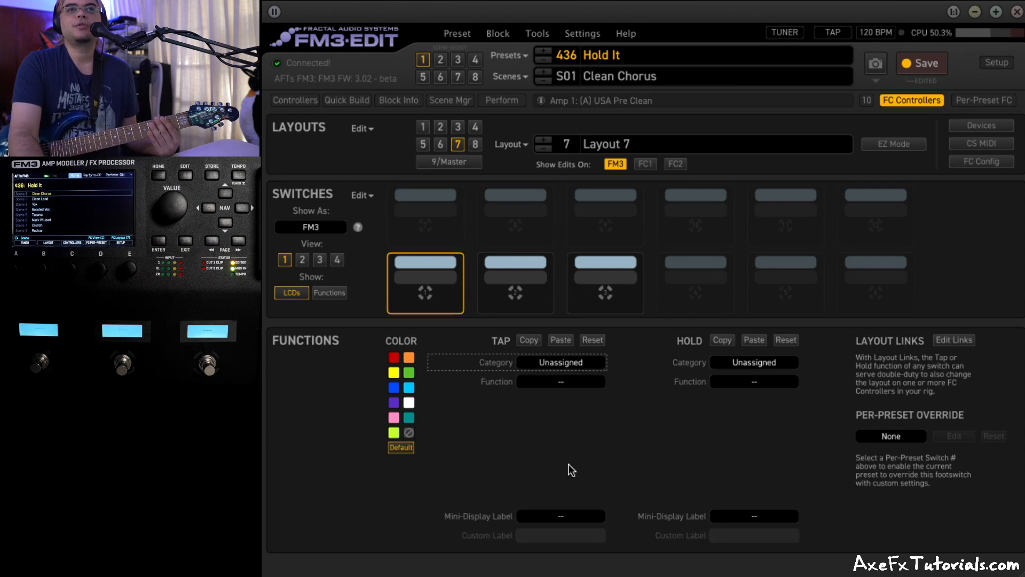
{"action": "left_click", "coordinate": [581, 381]}
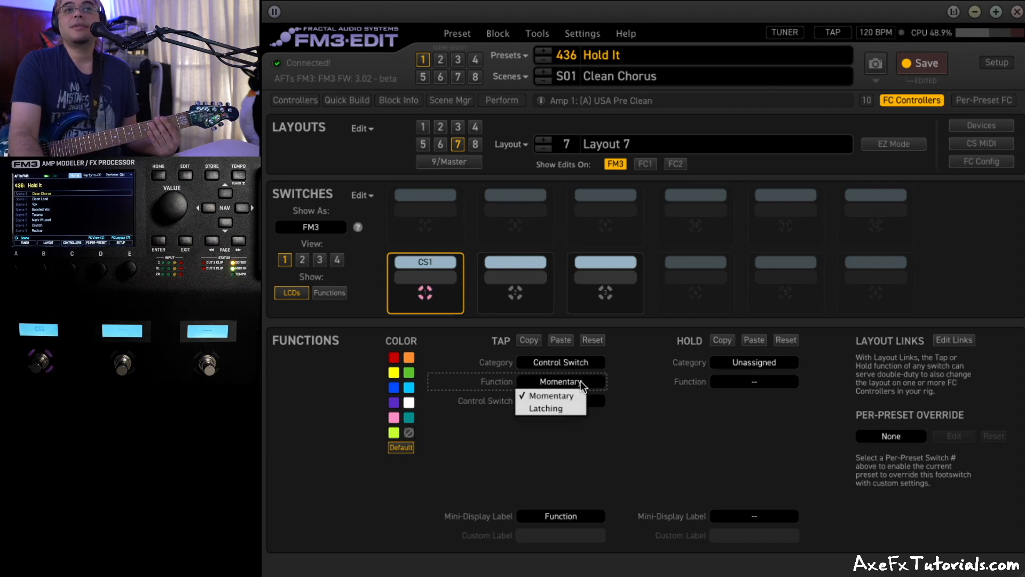
{"action": "left_click", "coordinate": [560, 411]}
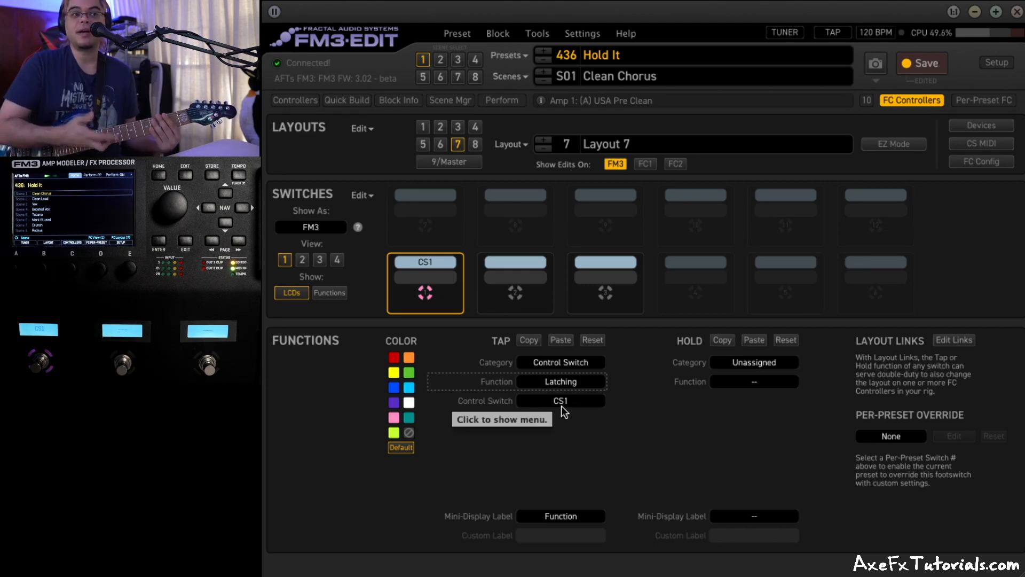
{"action": "left_click", "coordinate": [913, 100]}
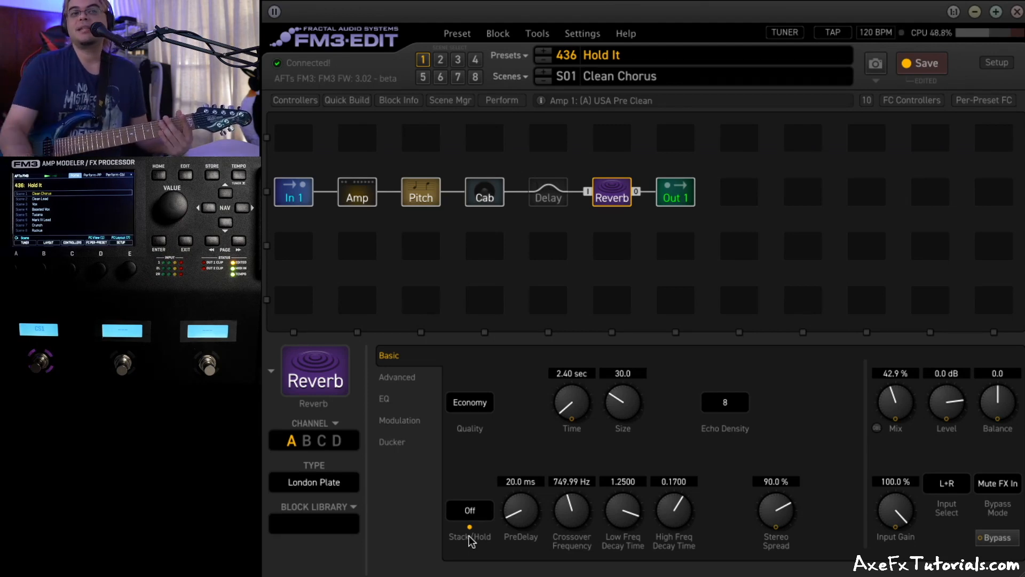
- Set the Max of the Reverb's Stack/Hold modifier to Stack and close the modifier editor
{"action": "left_click", "coordinate": [470, 527]}
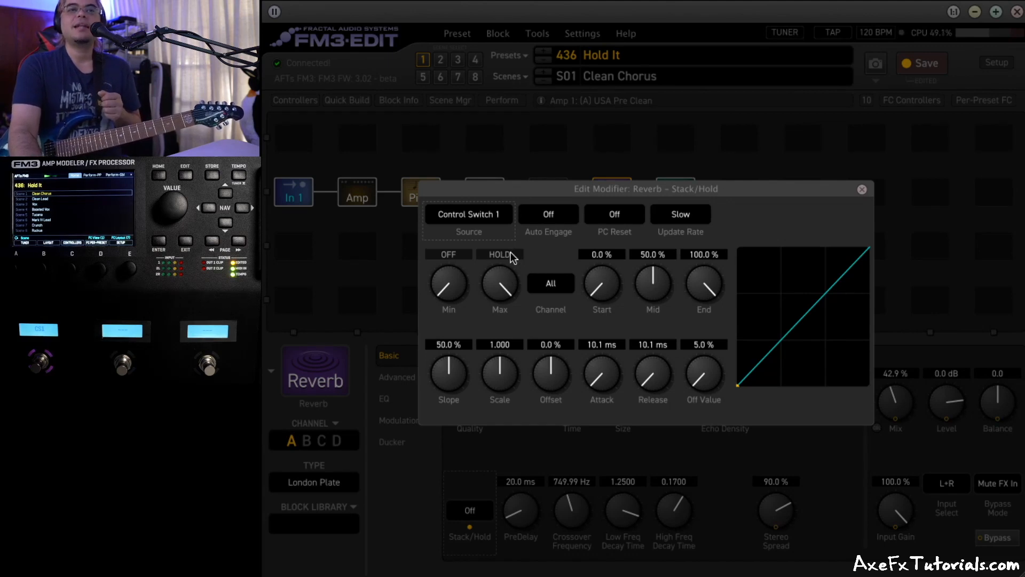
{"action": "left_click_drag", "start_coordinate": [501, 286], "coordinate": [500, 328]}
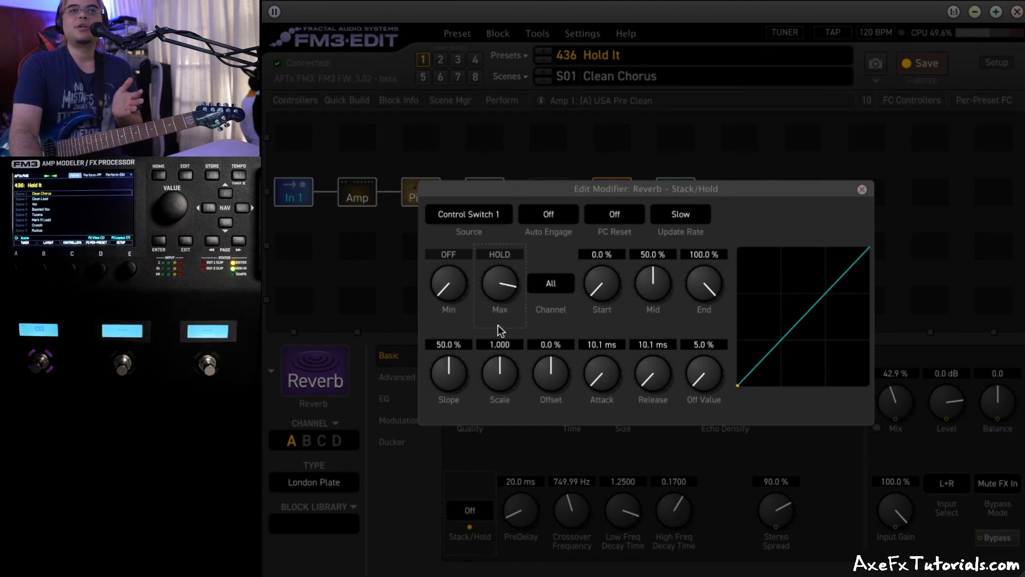
{"action": "left_click_drag", "start_coordinate": [502, 290], "coordinate": [501, 403]}
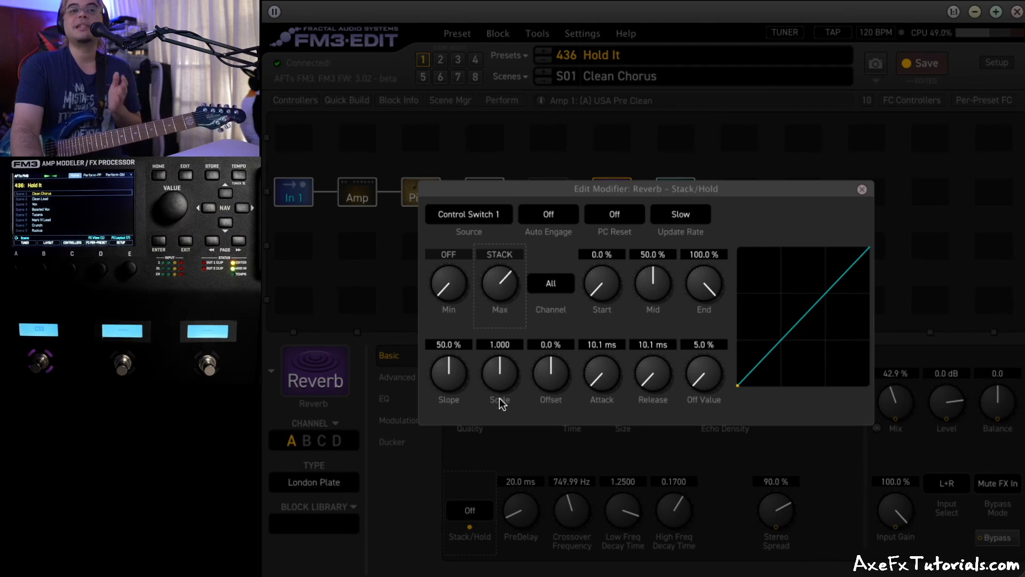
{"action": "mouse_move", "coordinate": [504, 271]}
{"action": "left_mouse_down"}
{"action": "mouse_move", "coordinate": [500, 323]}
{"action": "mouse_move", "coordinate": [495, 282]}
{"action": "left_mouse_up"}
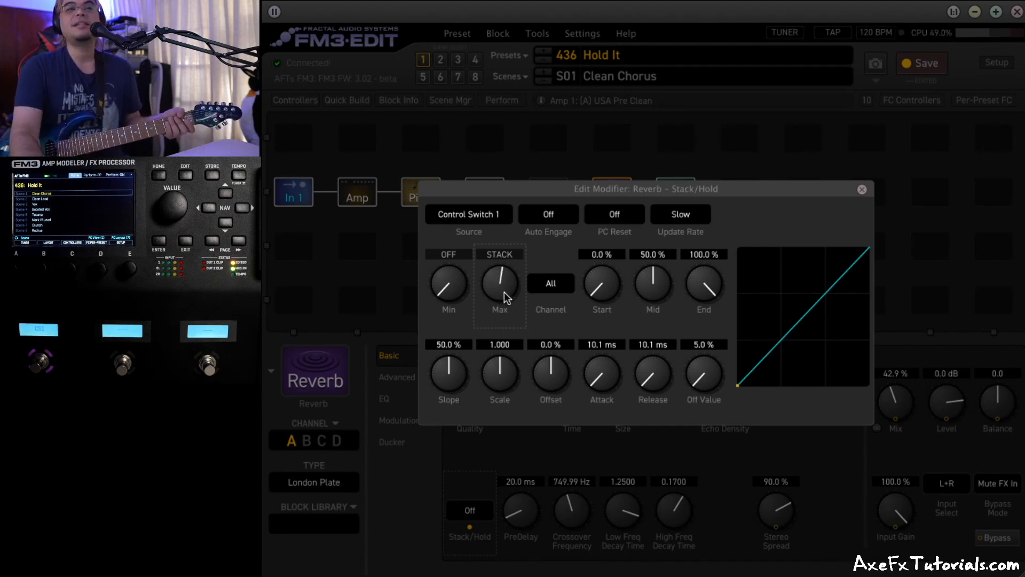
{"action": "left_click", "coordinate": [862, 189]}
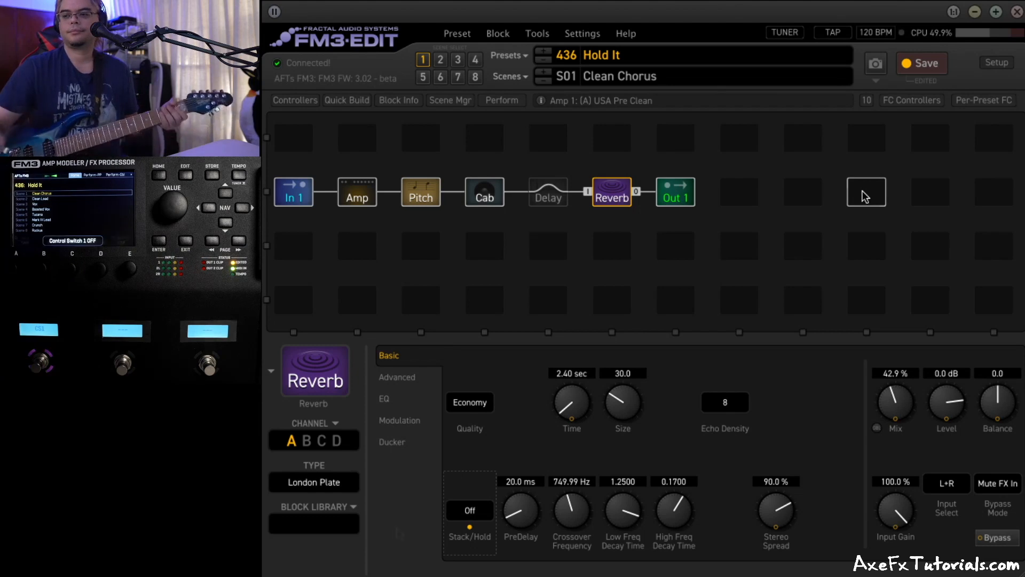
- Remove the control source from the Reverb's Stack/Hold modifier by setting it to None
{"action": "left_click", "coordinate": [469, 526]}
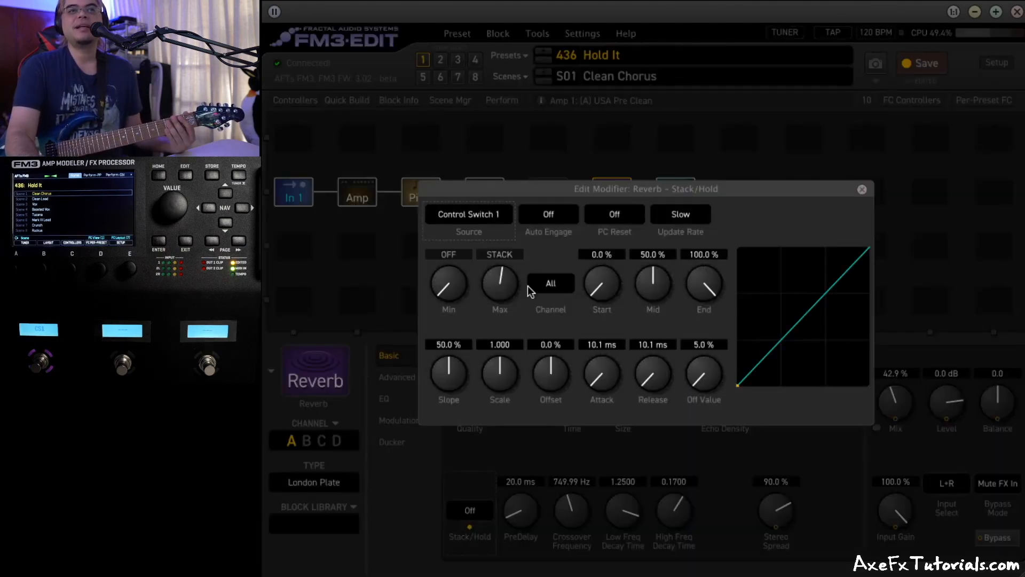
{"action": "left_click_drag", "start_coordinate": [499, 288], "coordinate": [501, 140]}
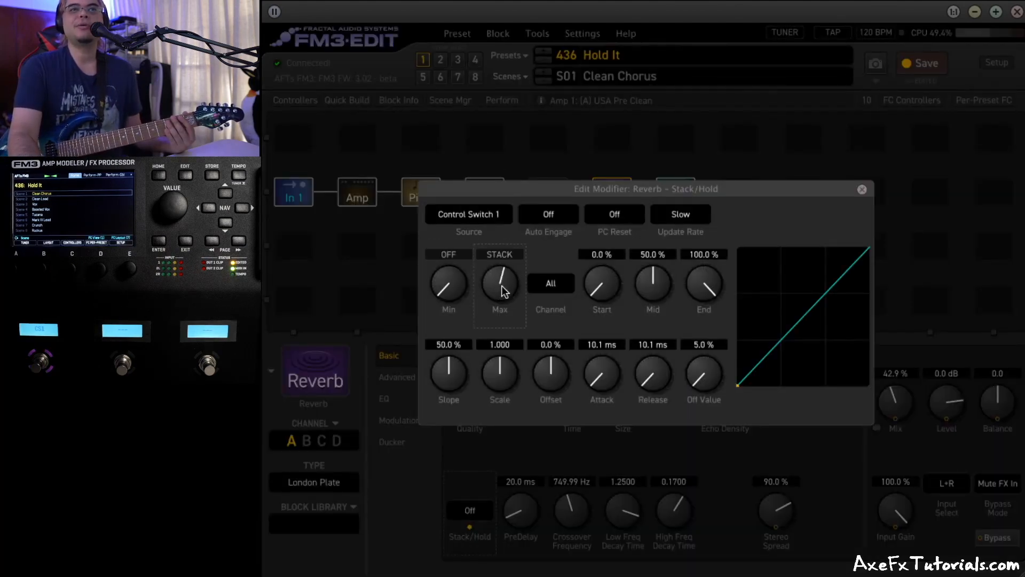
{"action": "left_click", "coordinate": [446, 283]}
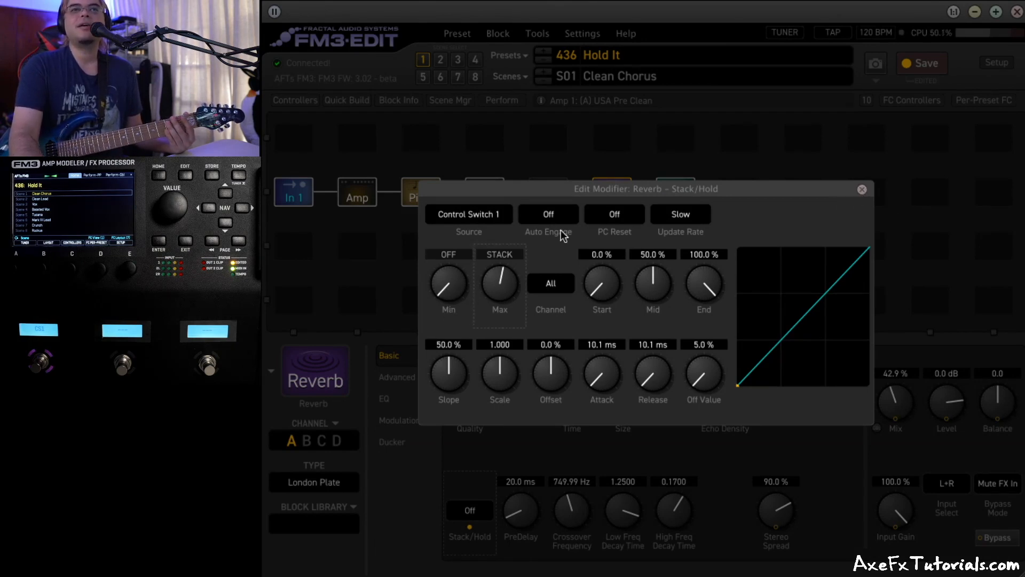
{"action": "left_click", "coordinate": [476, 219]}
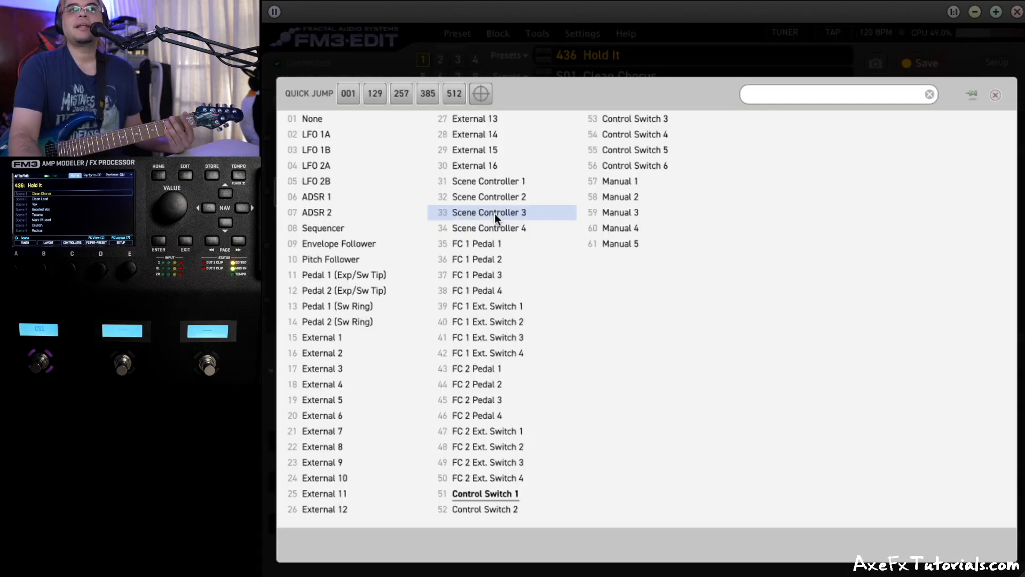
{"action": "left_click", "coordinate": [345, 118]}
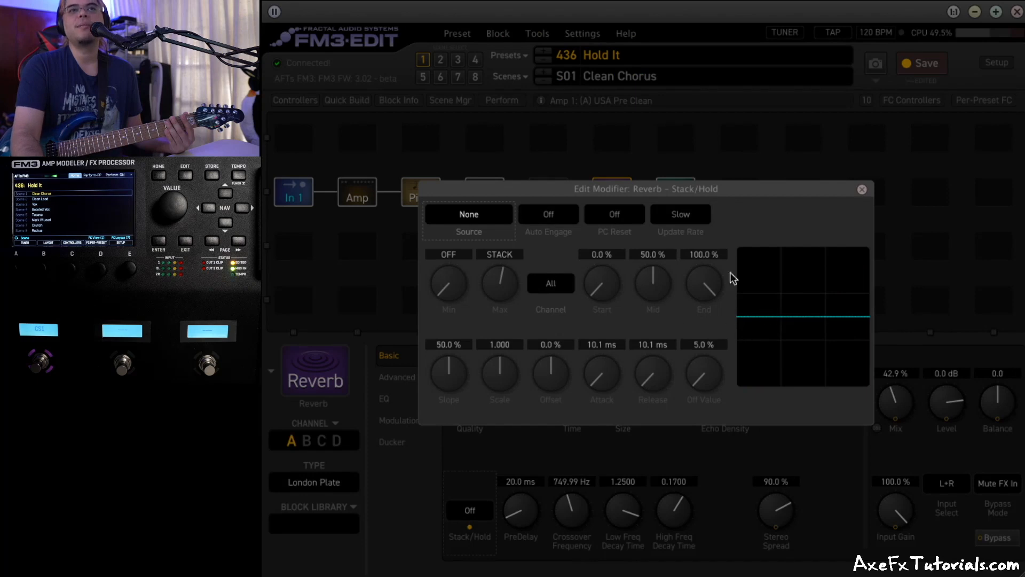
{"action": "left_click", "coordinate": [862, 189]}
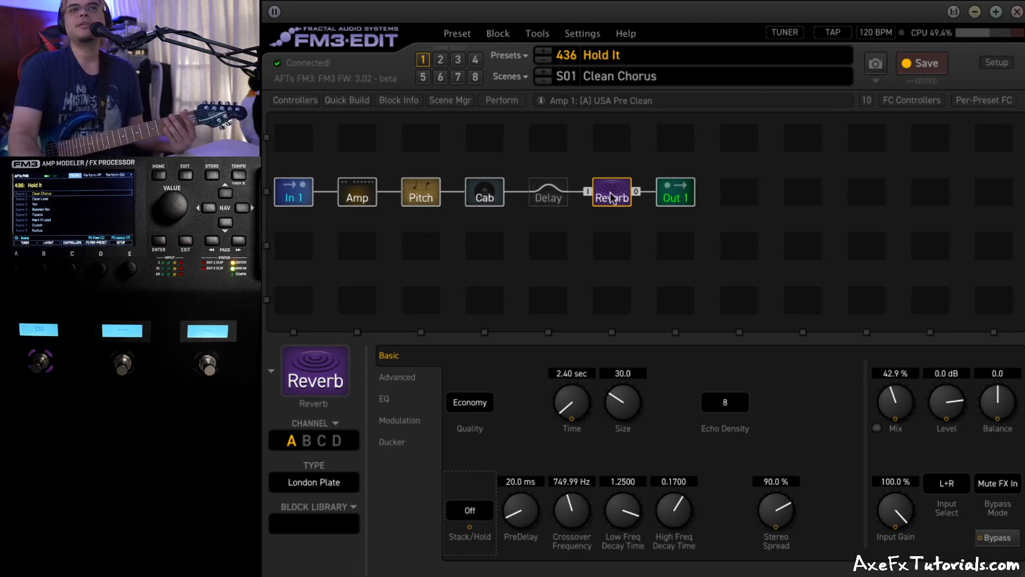
- Engage the Delay block and attach a Control Switch 1 modifier with a lowered Max to its Repeat Stack/Hold parameter
{"action": "left_click", "coordinate": [551, 195]}
{"action": "double_click", "coordinate": [553, 196]}
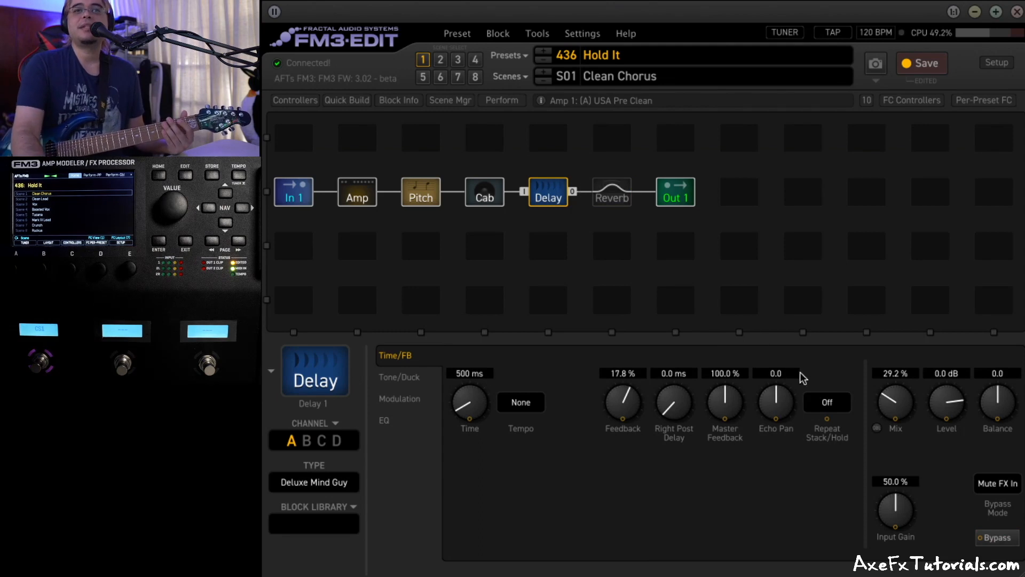
{"action": "right_click", "coordinate": [829, 404]}
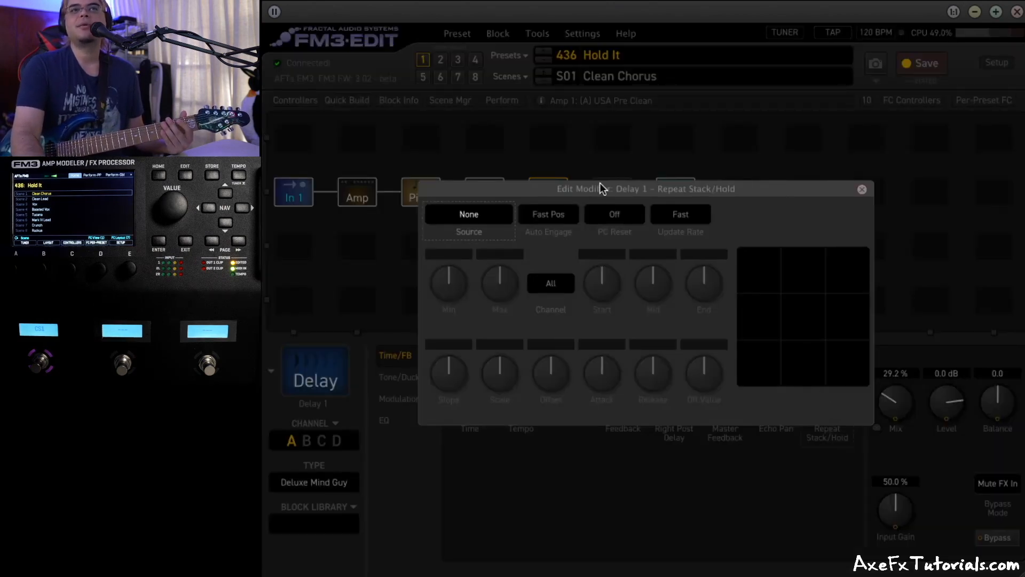
{"action": "left_click", "coordinate": [486, 213]}
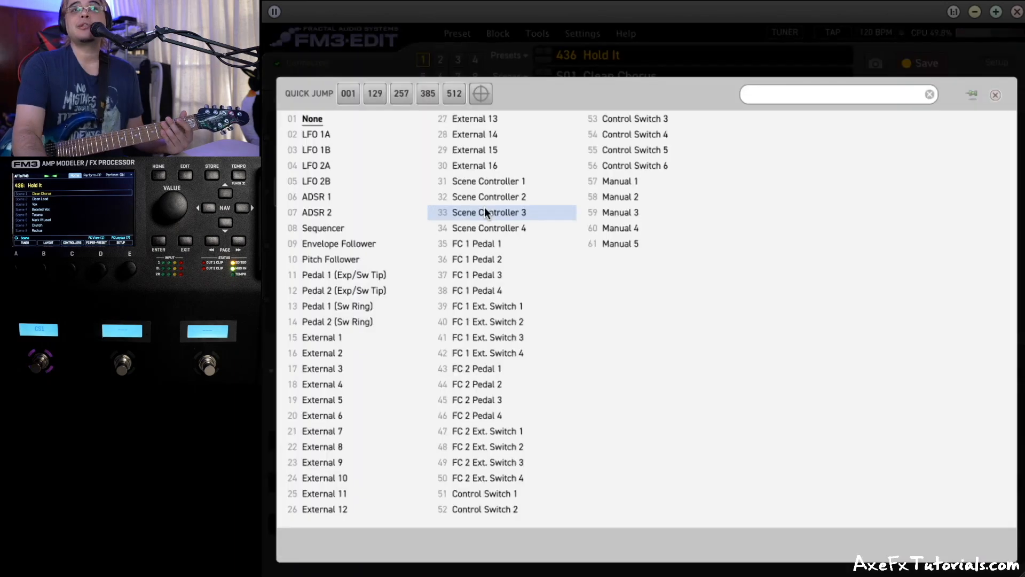
{"action": "left_click", "coordinate": [518, 493]}
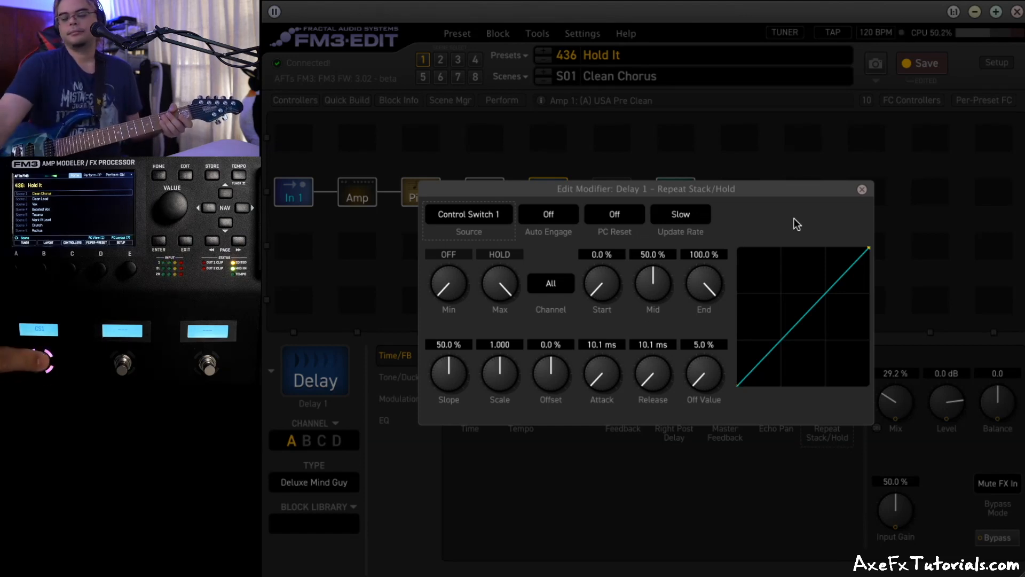
{"action": "left_click_drag", "start_coordinate": [502, 273], "coordinate": [504, 447]}
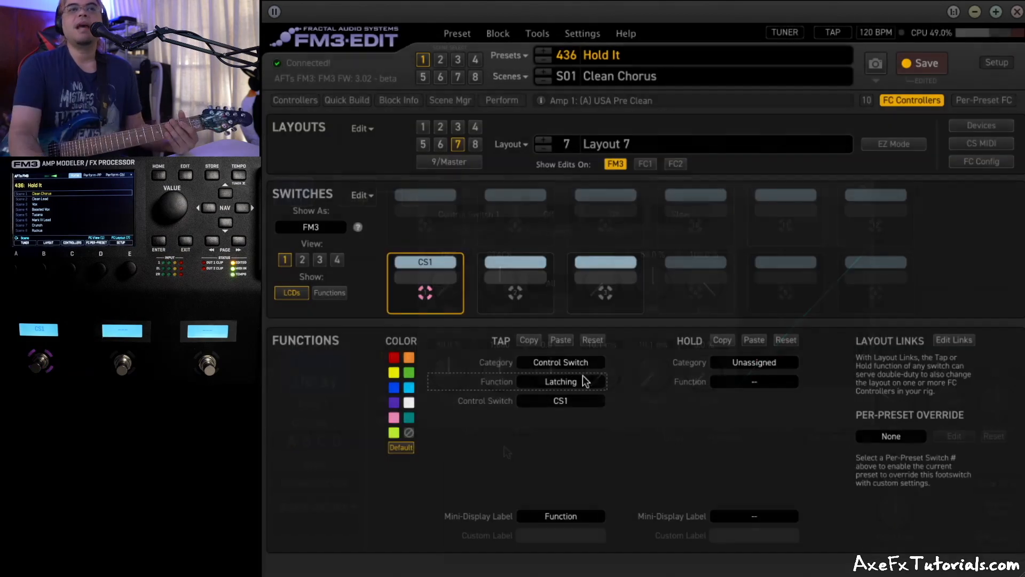
- Check the tap function options of the CS1 footswitch in Layout 7 and set the function to Momentary
{"action": "left_click", "coordinate": [553, 381]}
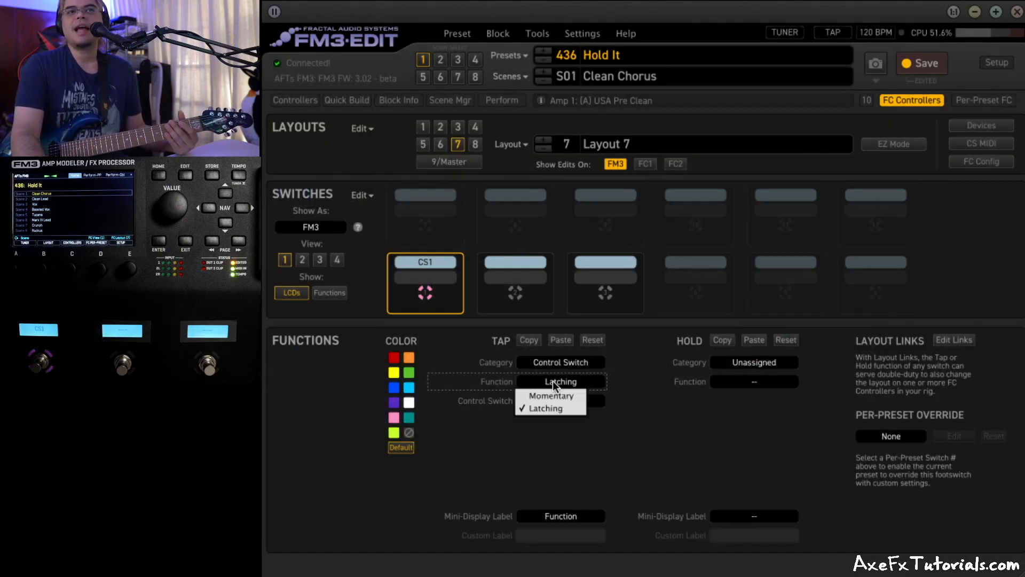
{"action": "left_click", "coordinate": [639, 390]}
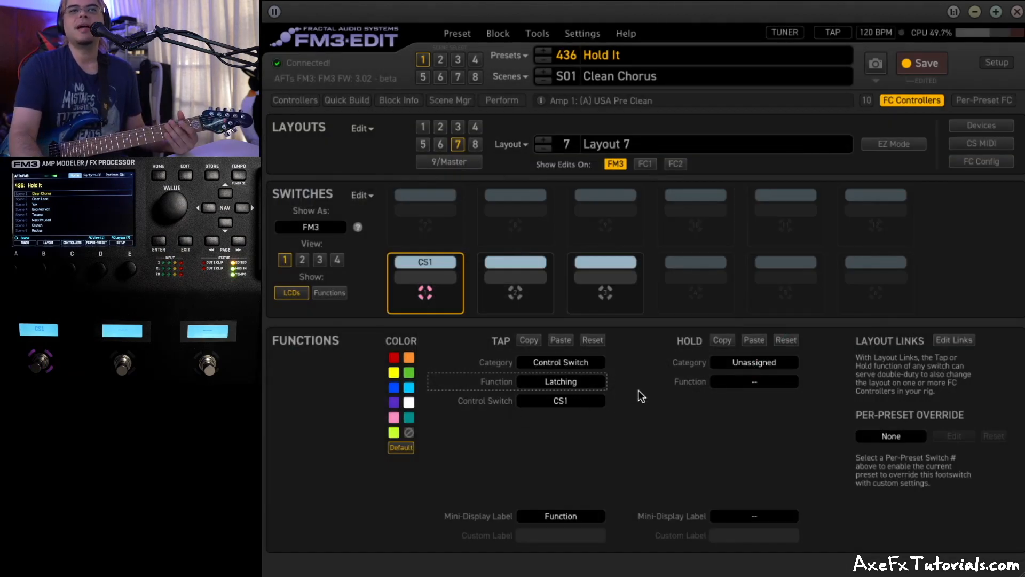
{"action": "left_click", "coordinate": [592, 381]}
{"action": "left_click", "coordinate": [573, 392]}
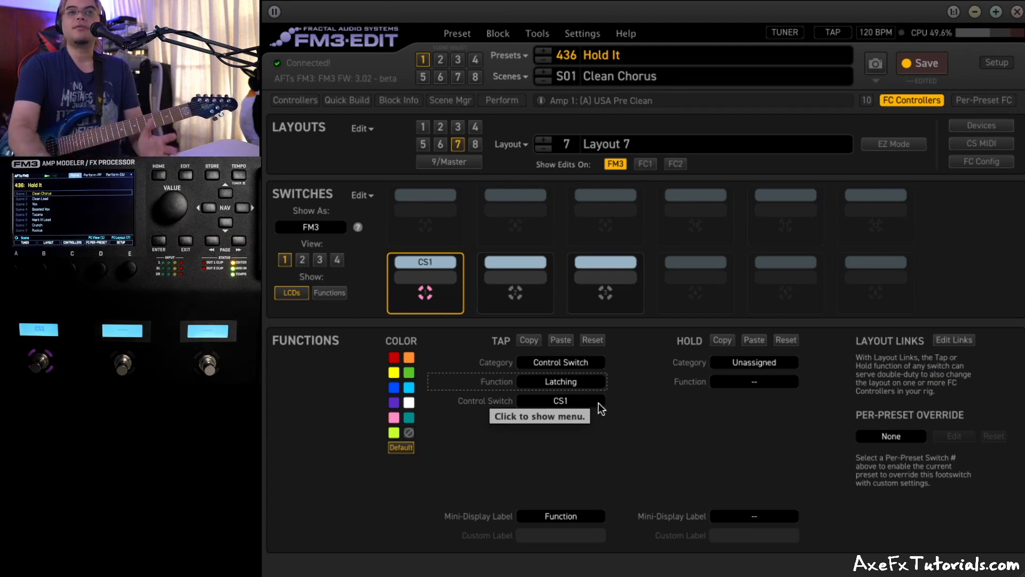
{"action": "left_click", "coordinate": [561, 381]}
{"action": "left_click", "coordinate": [557, 398]}
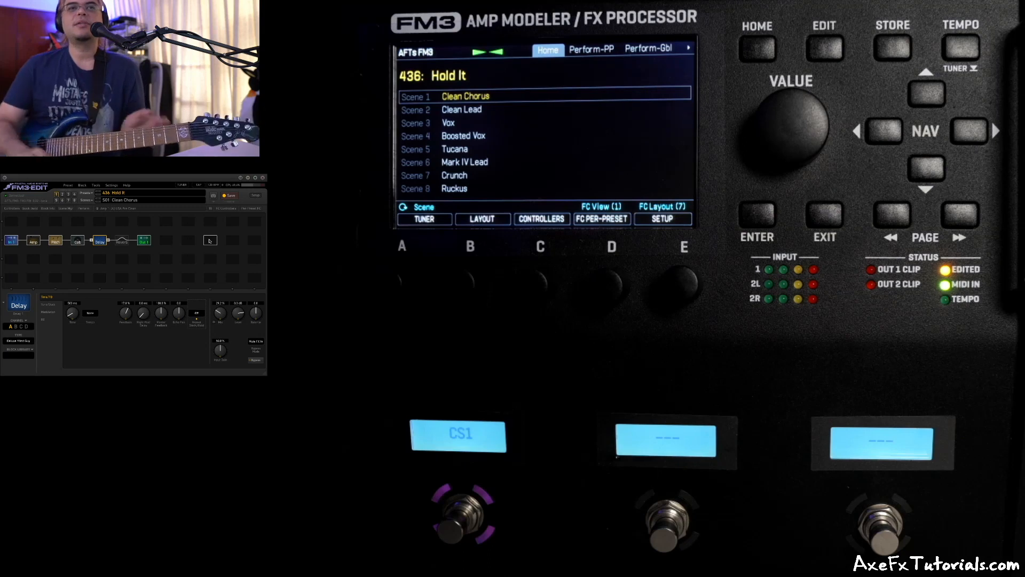
- Set the tap function of the CS1 footswitch in FC Controllers Layout 7 back to Latching
{"action": "left_click", "coordinate": [226, 208]}
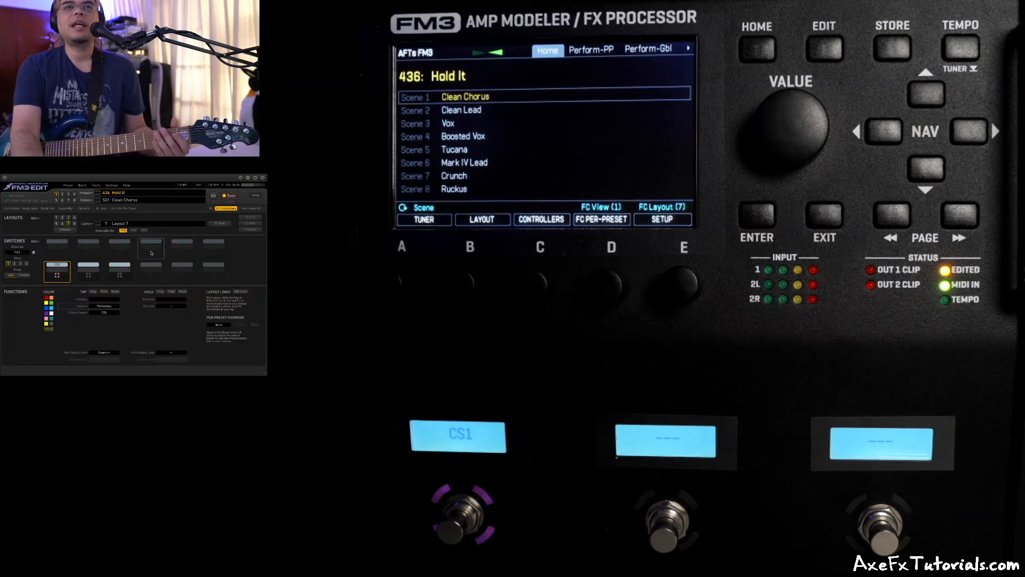
{"action": "left_click", "coordinate": [116, 307]}
{"action": "left_click", "coordinate": [100, 311]}
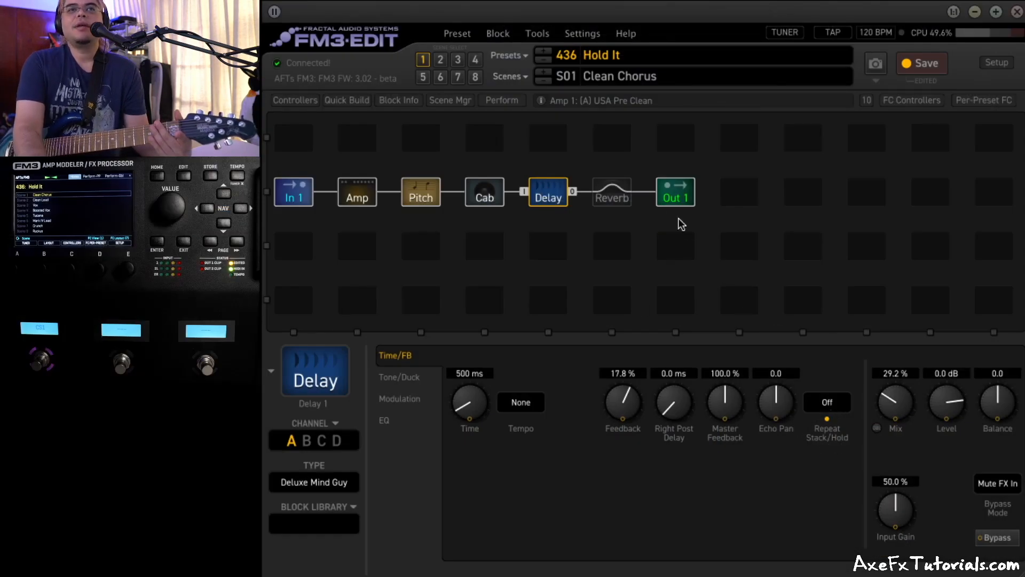
- Set the source of the Reverb's Stack/Hold modifier to Control Switch 5 and adjust its Max
{"action": "left_click", "coordinate": [609, 195]}
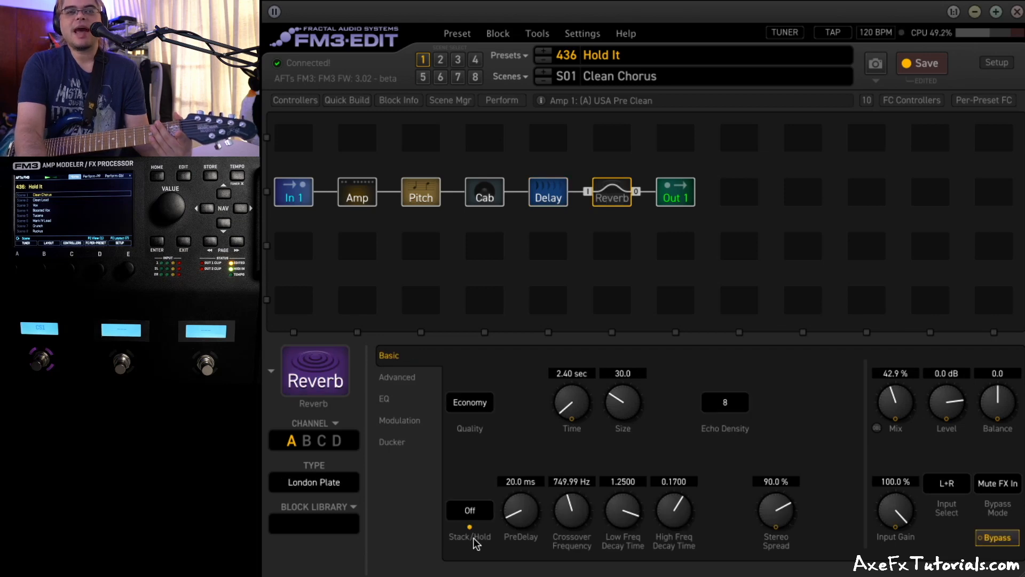
{"action": "right_click", "coordinate": [471, 511]}
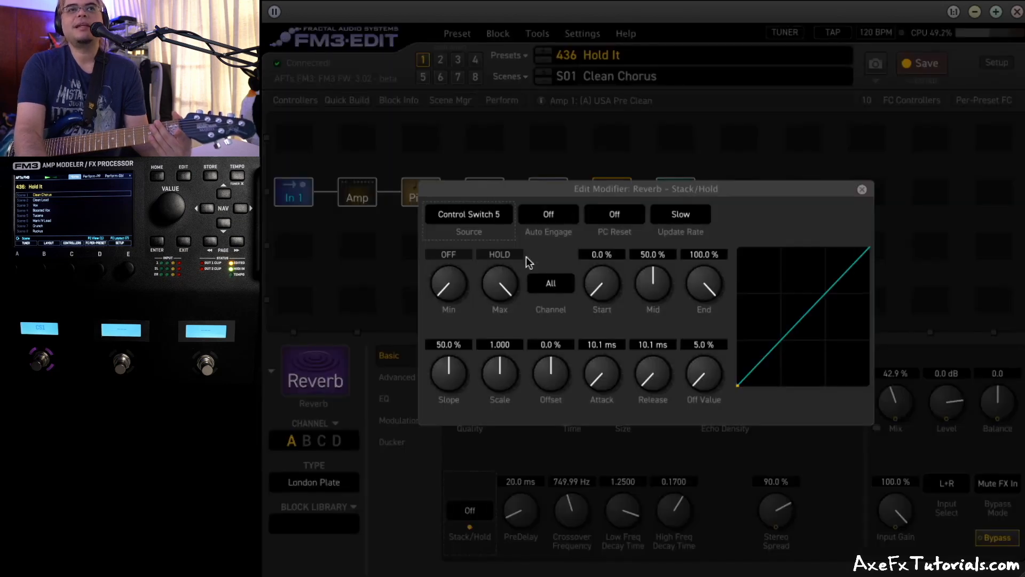
{"action": "left_click", "coordinate": [483, 215]}
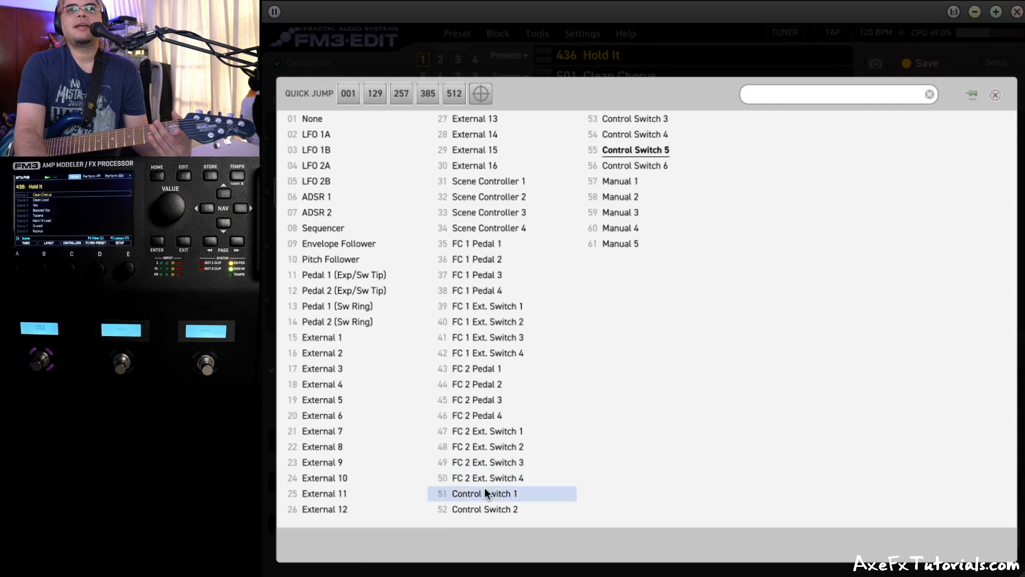
{"action": "left_click", "coordinate": [655, 150]}
{"action": "left_click_drag", "start_coordinate": [499, 286], "coordinate": [517, 253]}
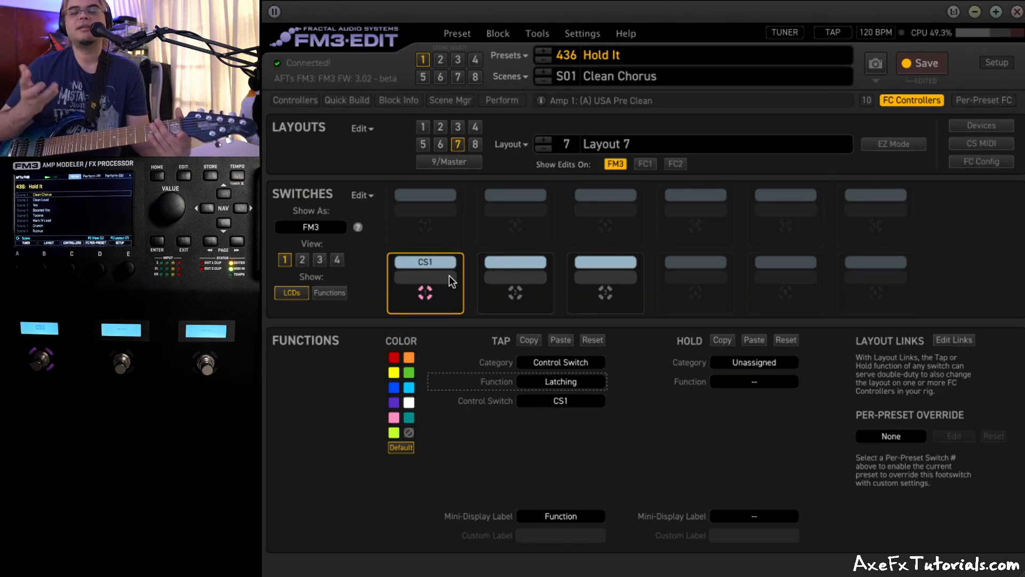
- Set the first footswitch's tap control switch to CS5 in Layout 7, keeping its function Latching
{"action": "left_click", "coordinate": [570, 399]}
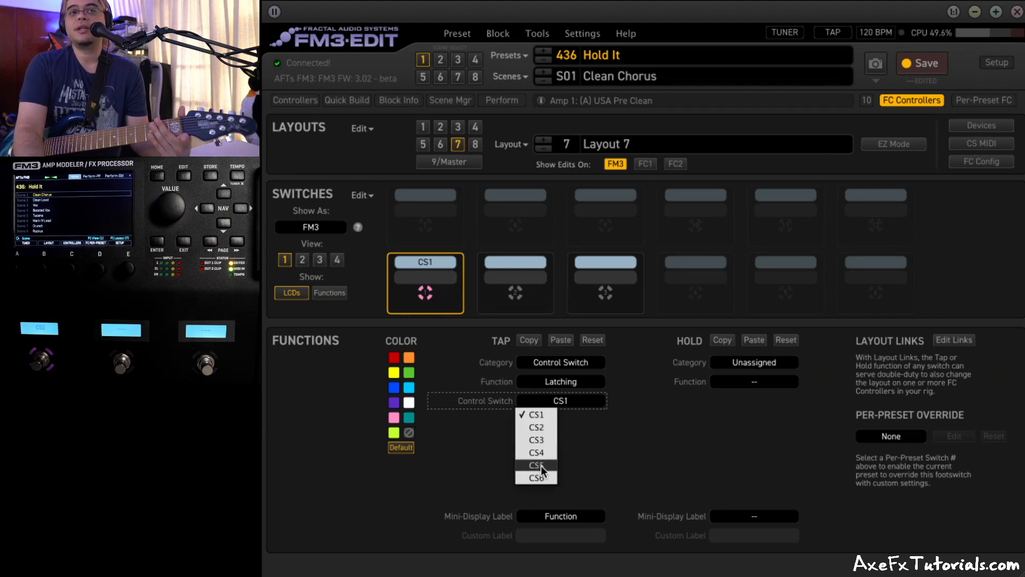
{"action": "key", "text": "Escape"}
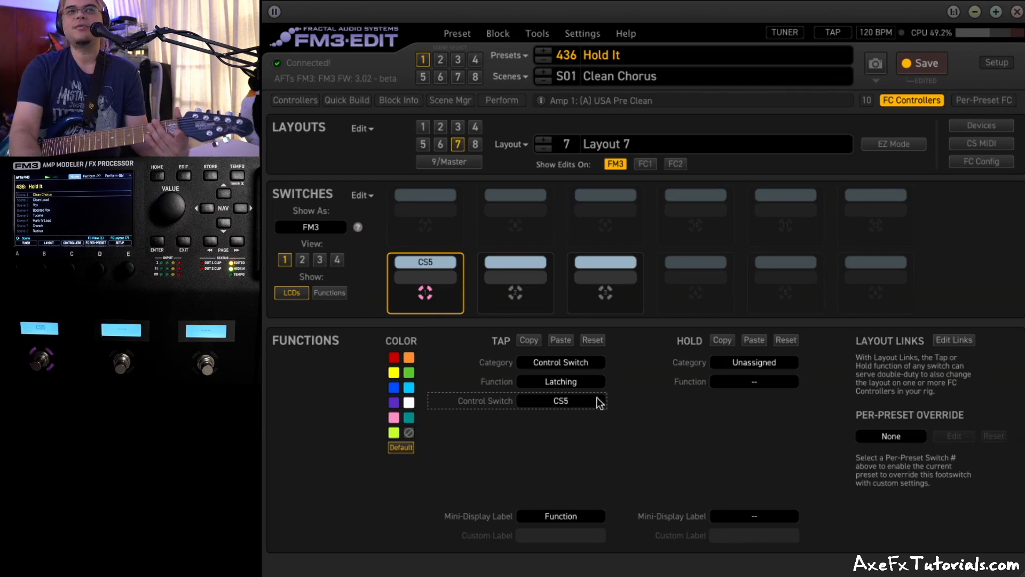
{"action": "left_click", "coordinate": [570, 381]}
{"action": "left_click", "coordinate": [638, 426]}
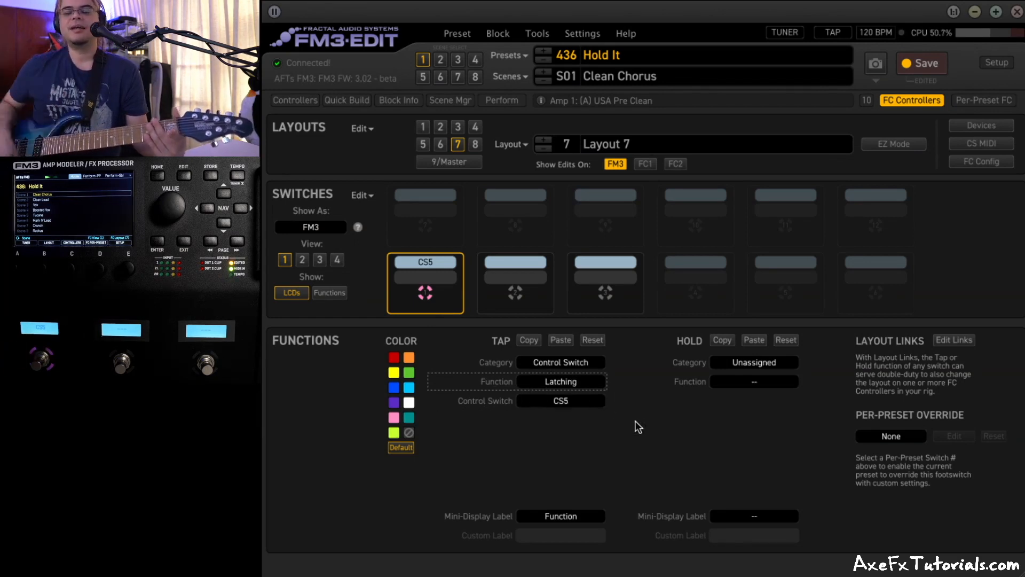